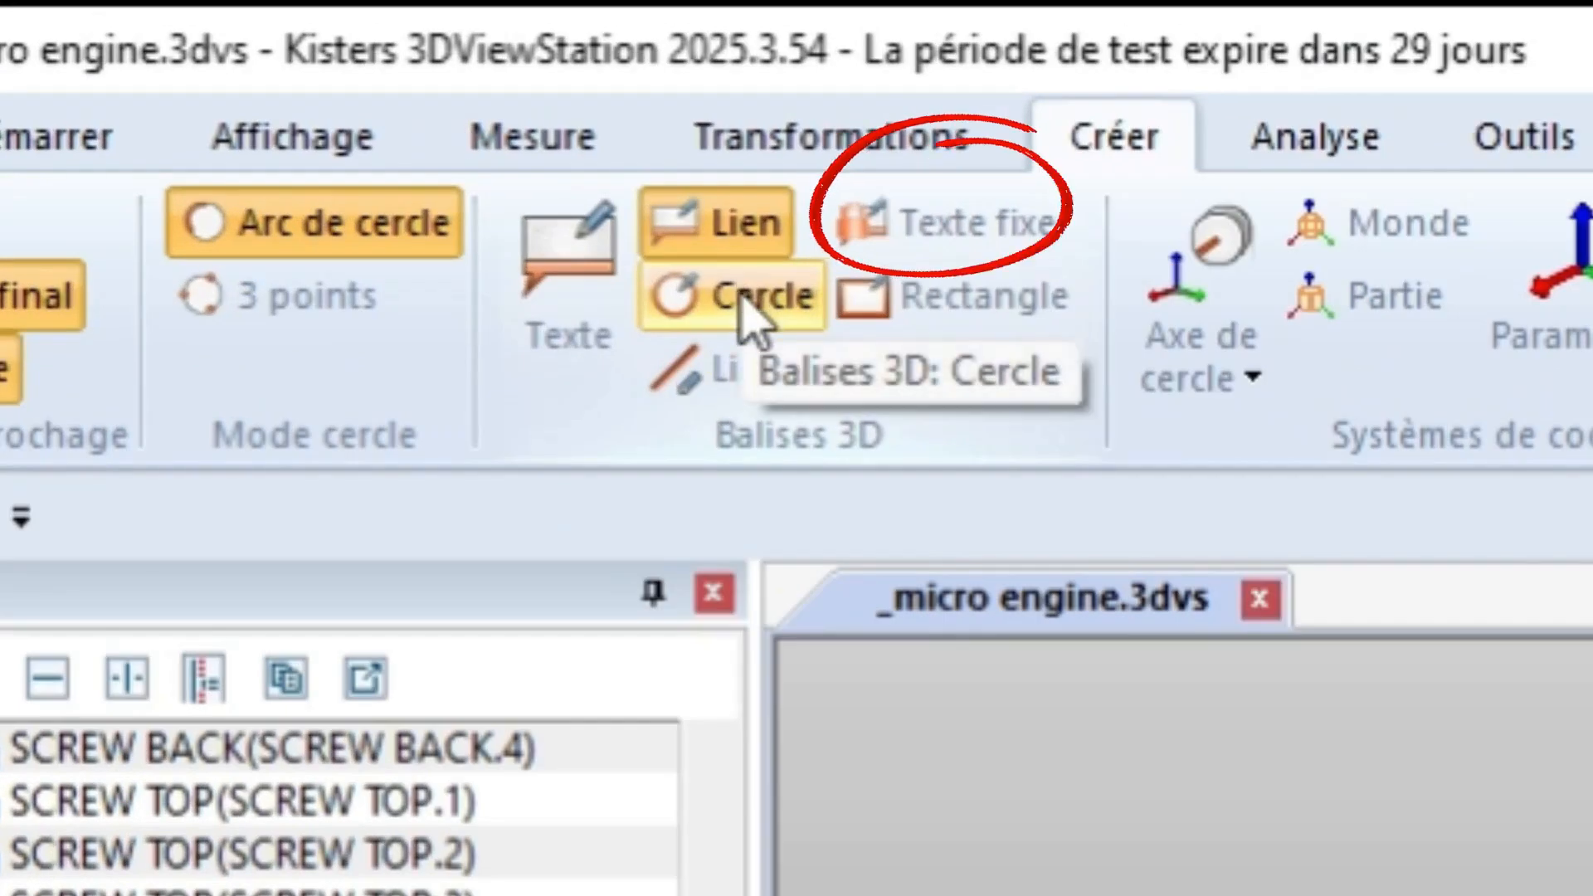
Step: Place the fixed text "Note" in the empty space beside the engine and draw a circle markup over its teal and blue body
click(882, 199)
click(956, 404)
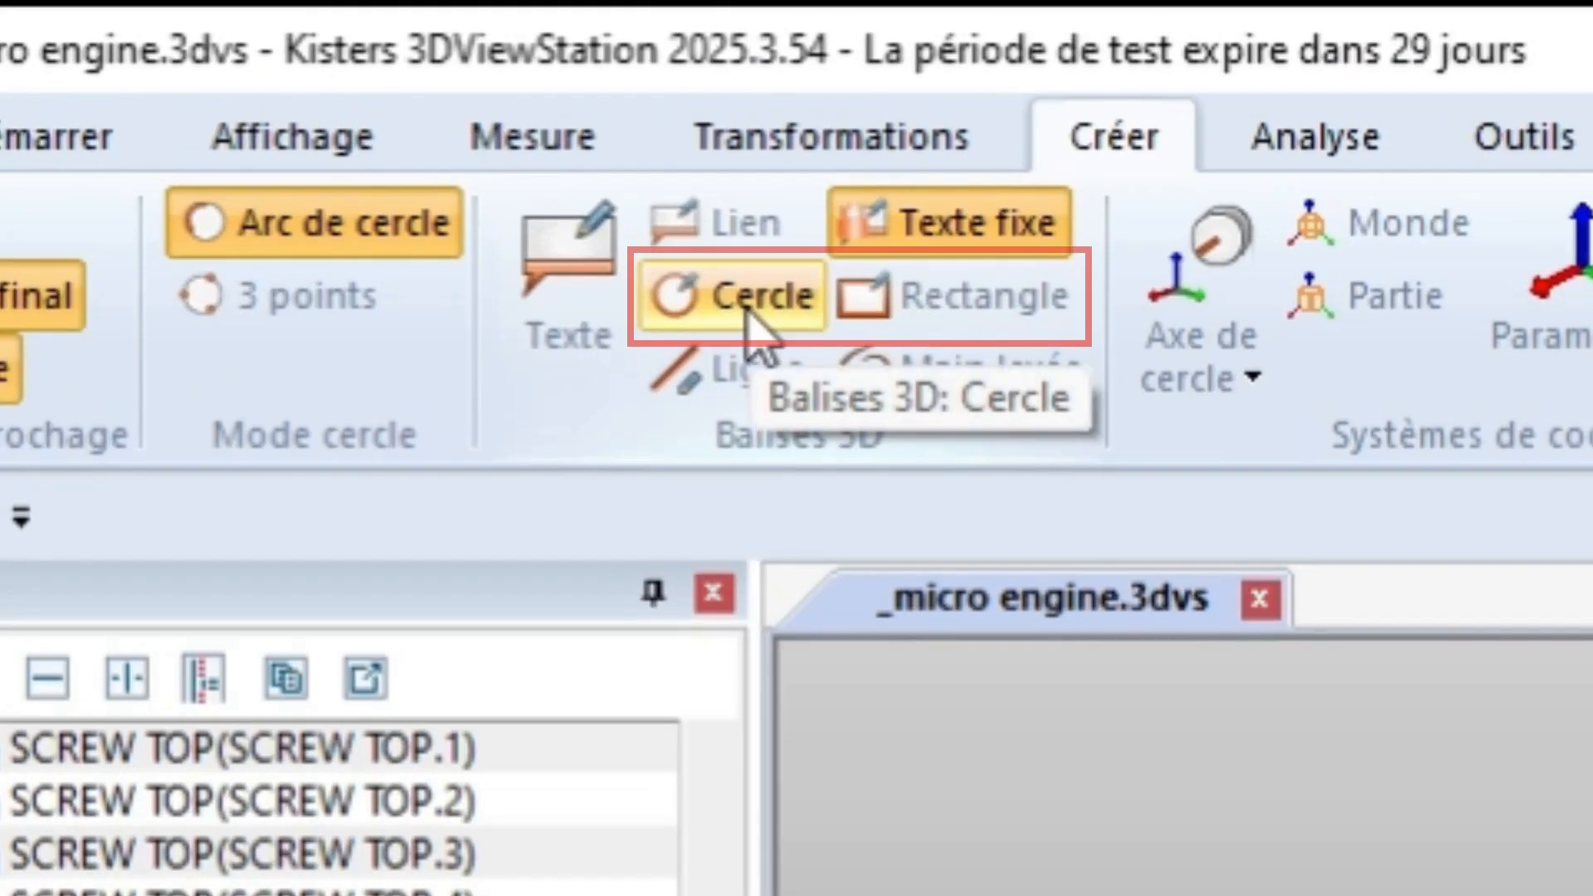
click(746, 313)
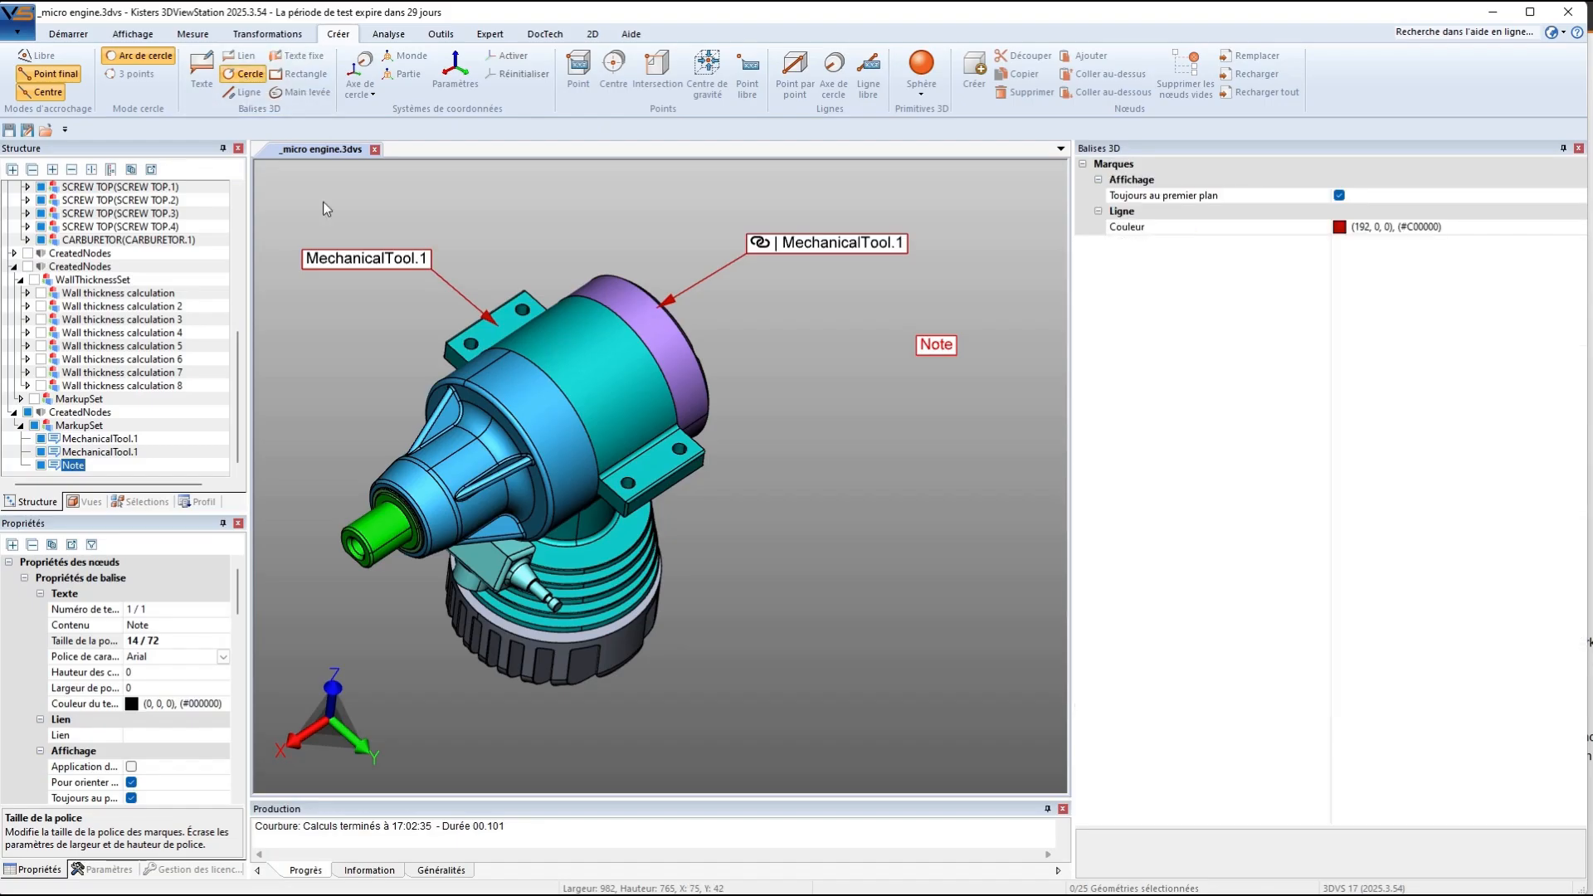
click(599, 465)
click(653, 508)
Step: Draw a rectangle markup around the green shaft end and a line markup beside the engine body
click(298, 75)
drag(342, 514, 440, 571)
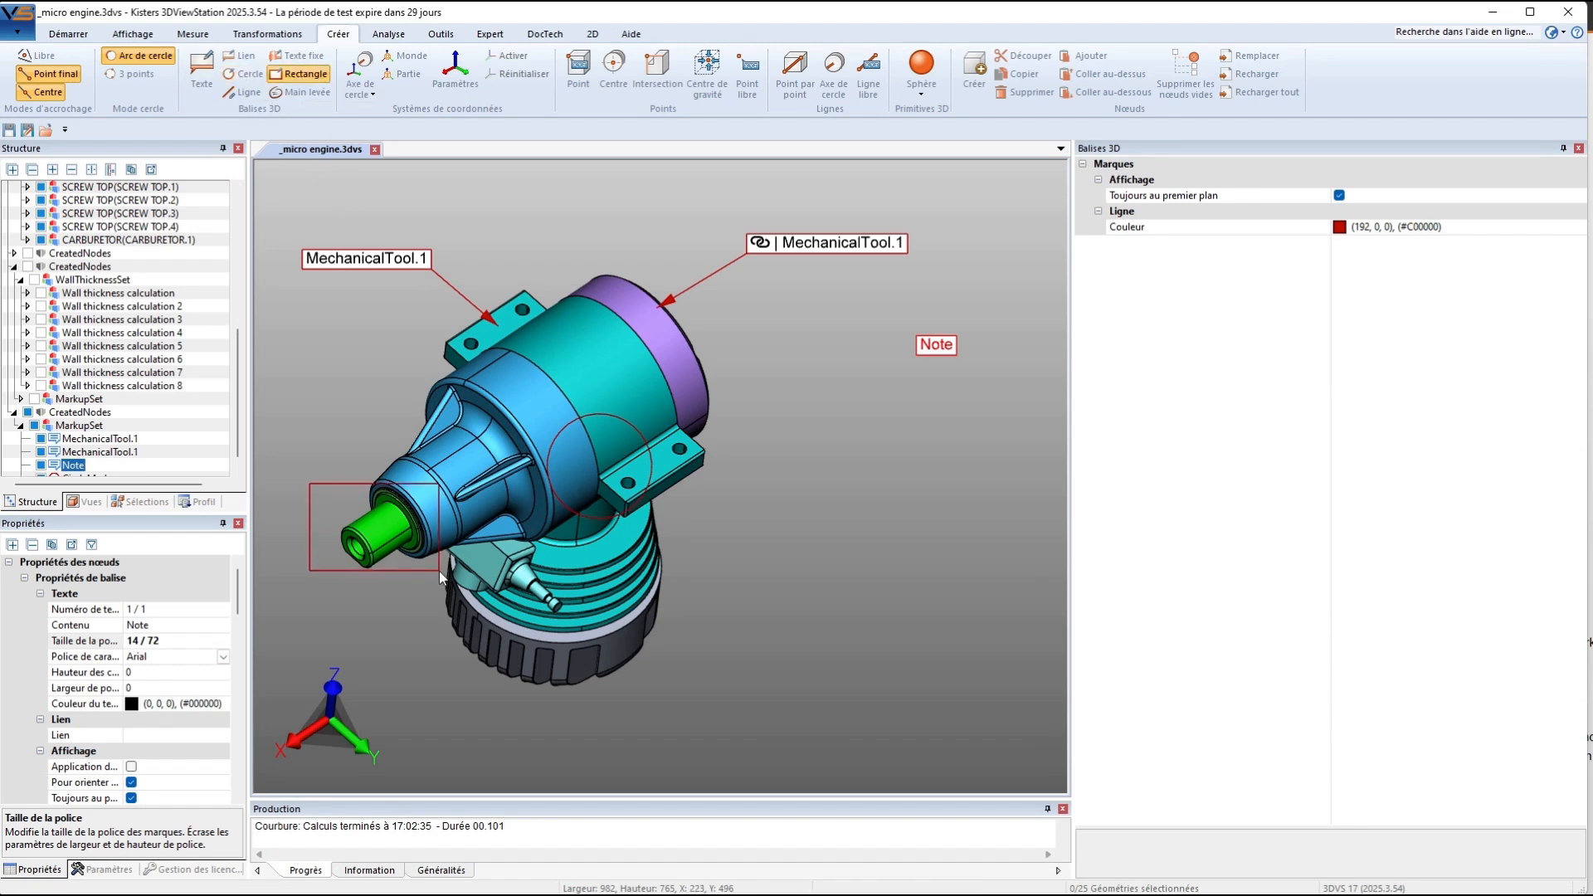
click(243, 92)
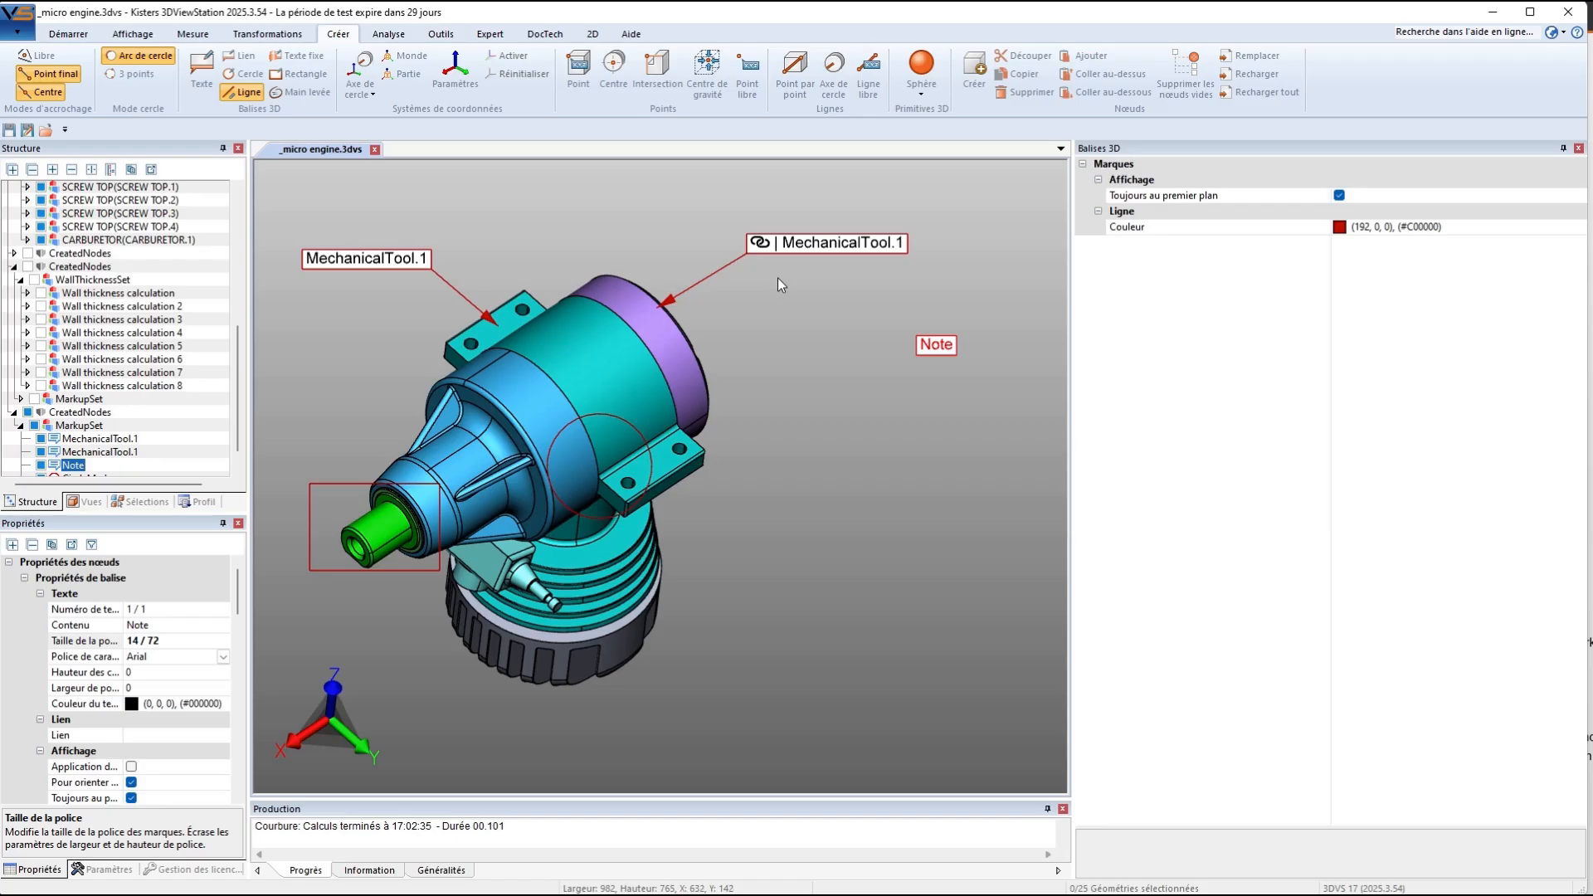
drag(725, 370, 806, 436)
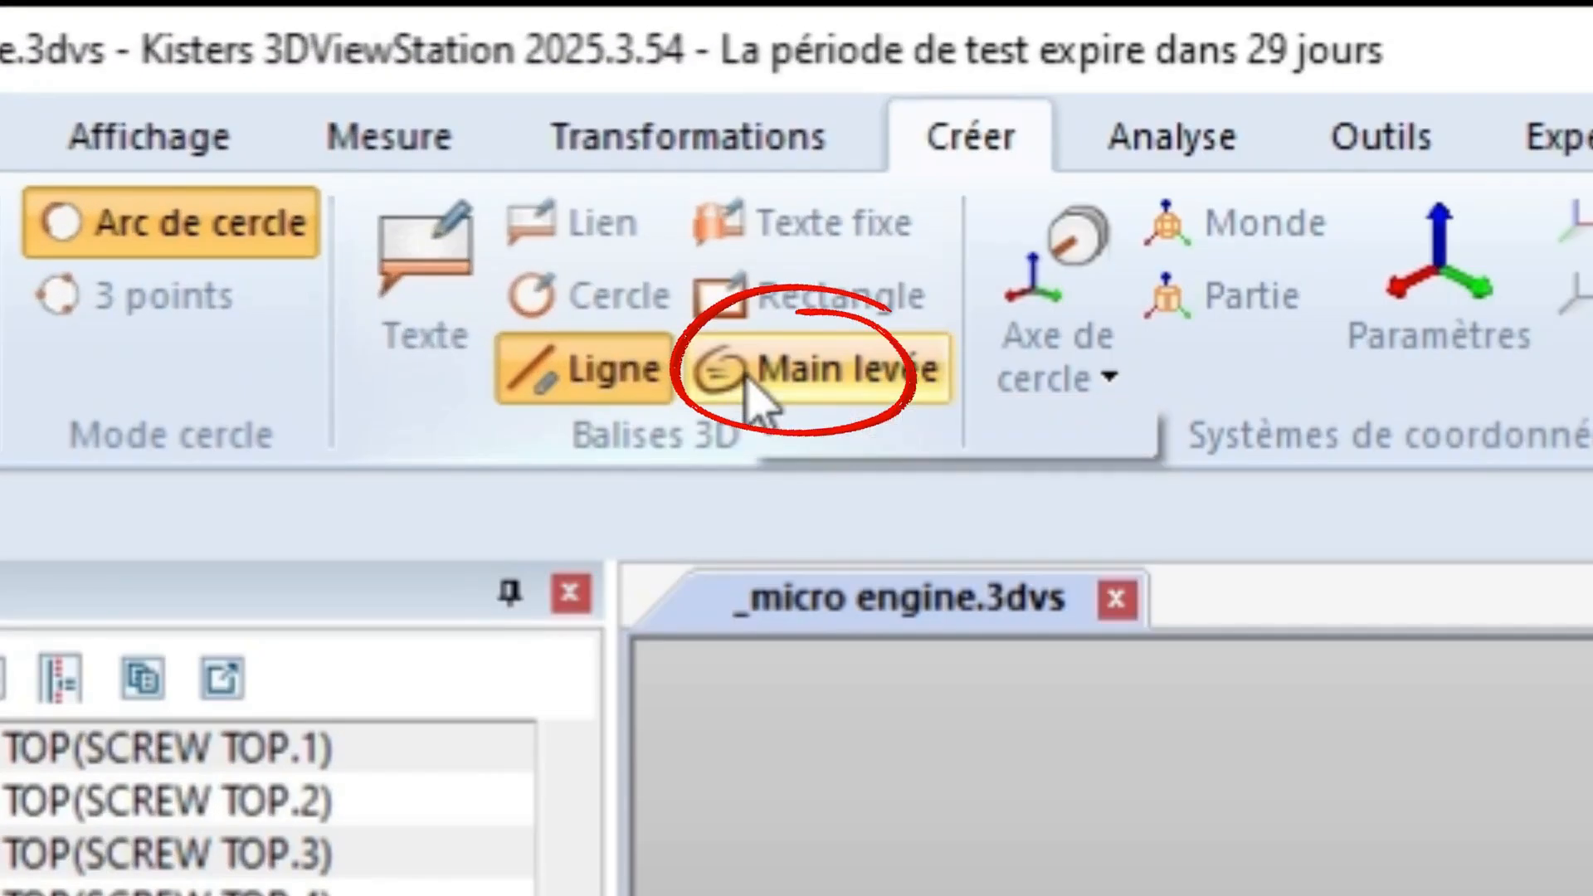
Step: Draw freehand markup strokes in the 3D view
click(282, 93)
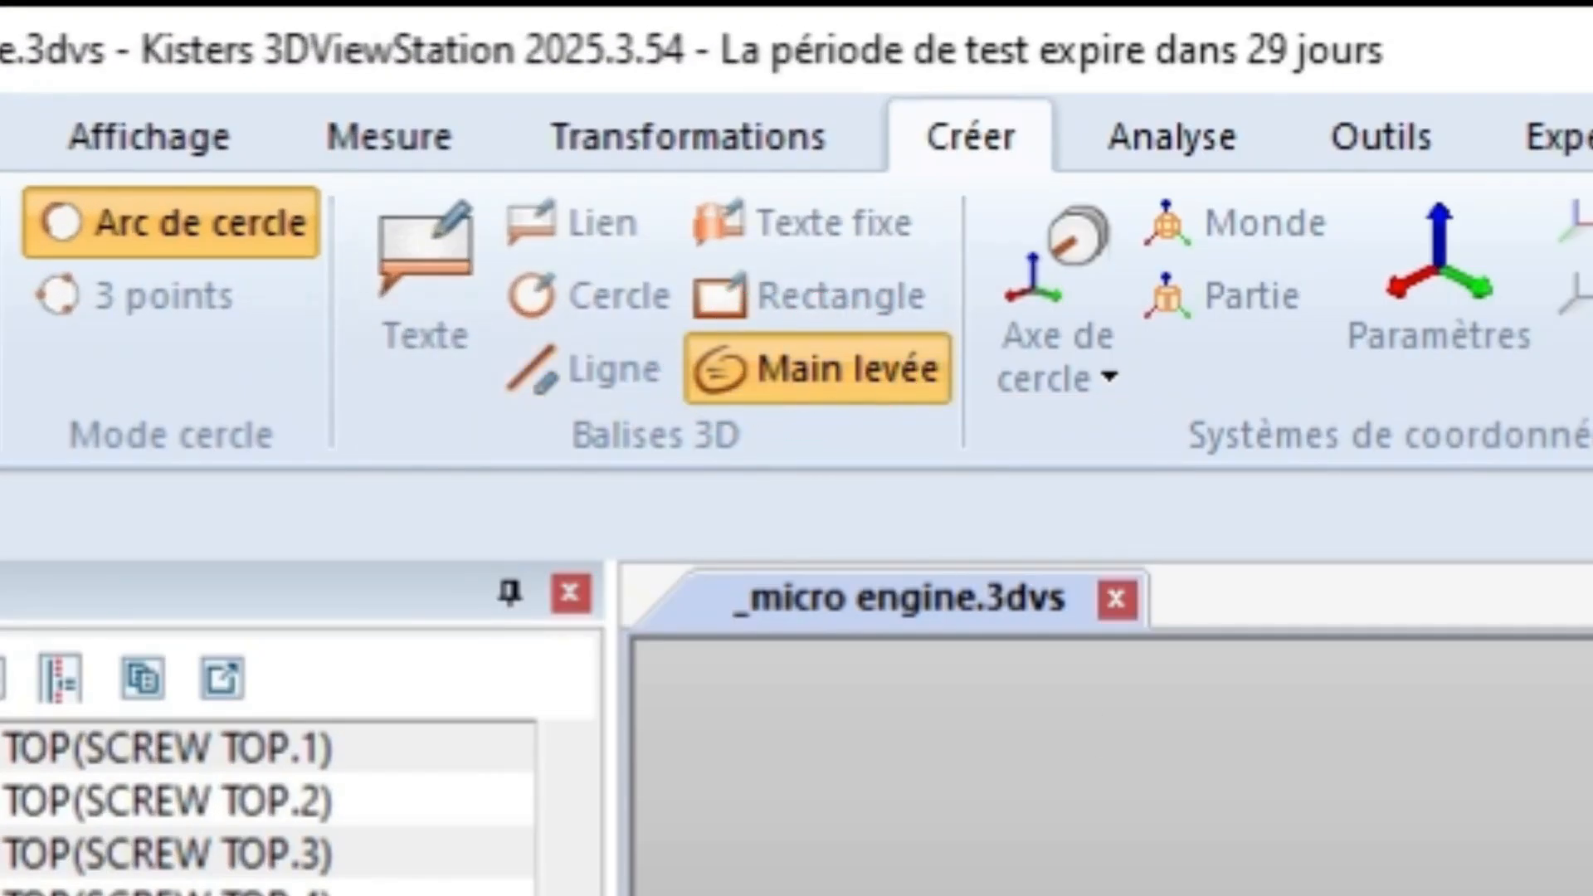
drag(746, 593, 818, 573)
drag(933, 524, 898, 507)
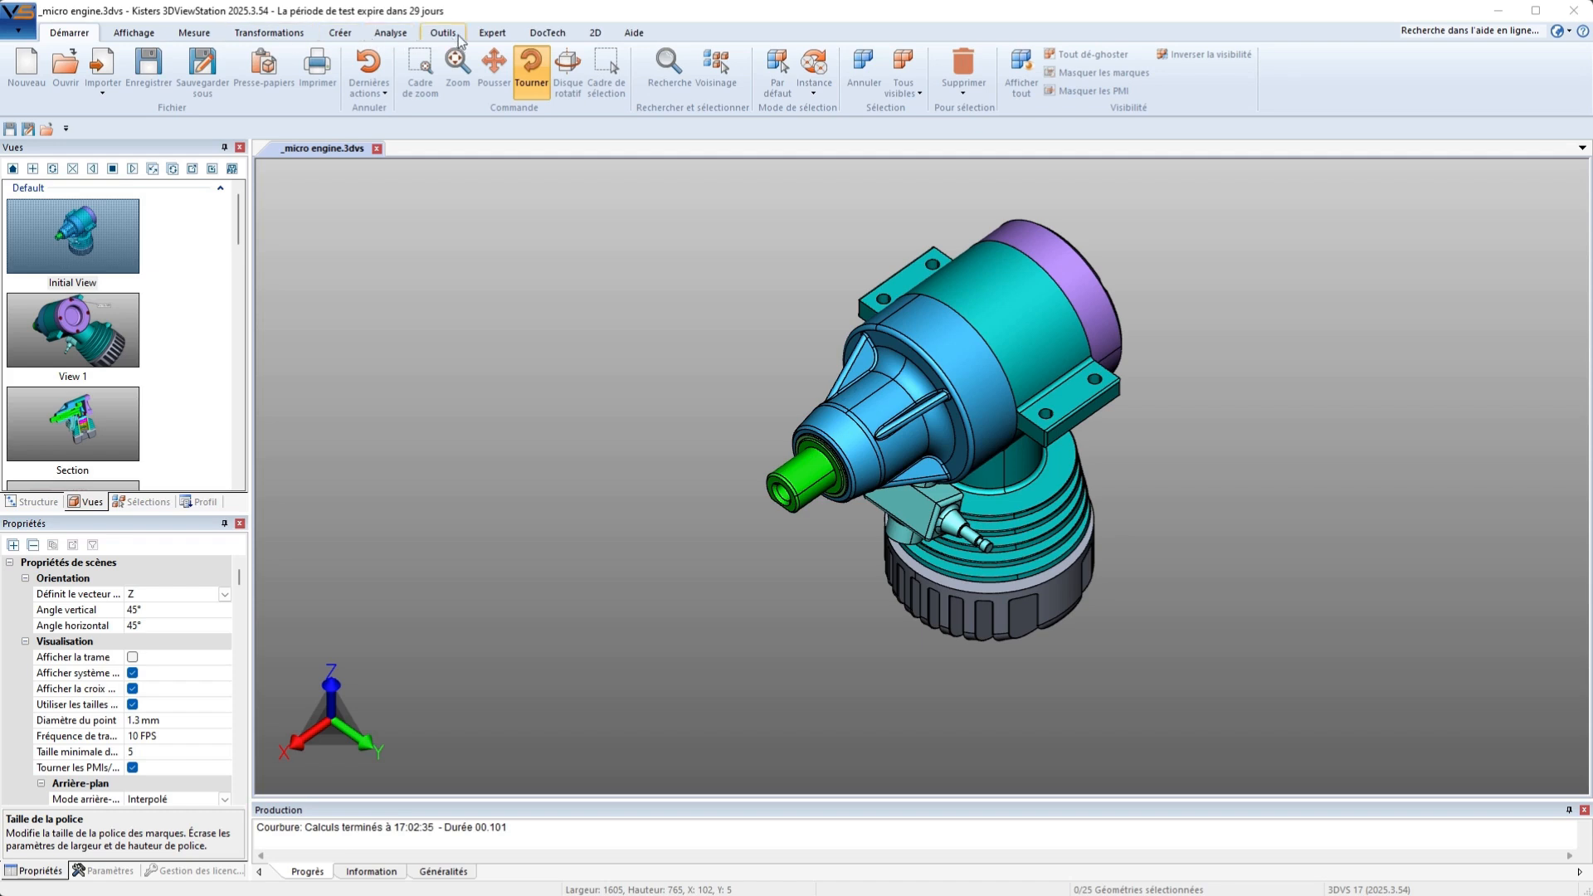
Step: Start a 3D text markup and set its reference colour to black (0, 0, 0)
click(340, 35)
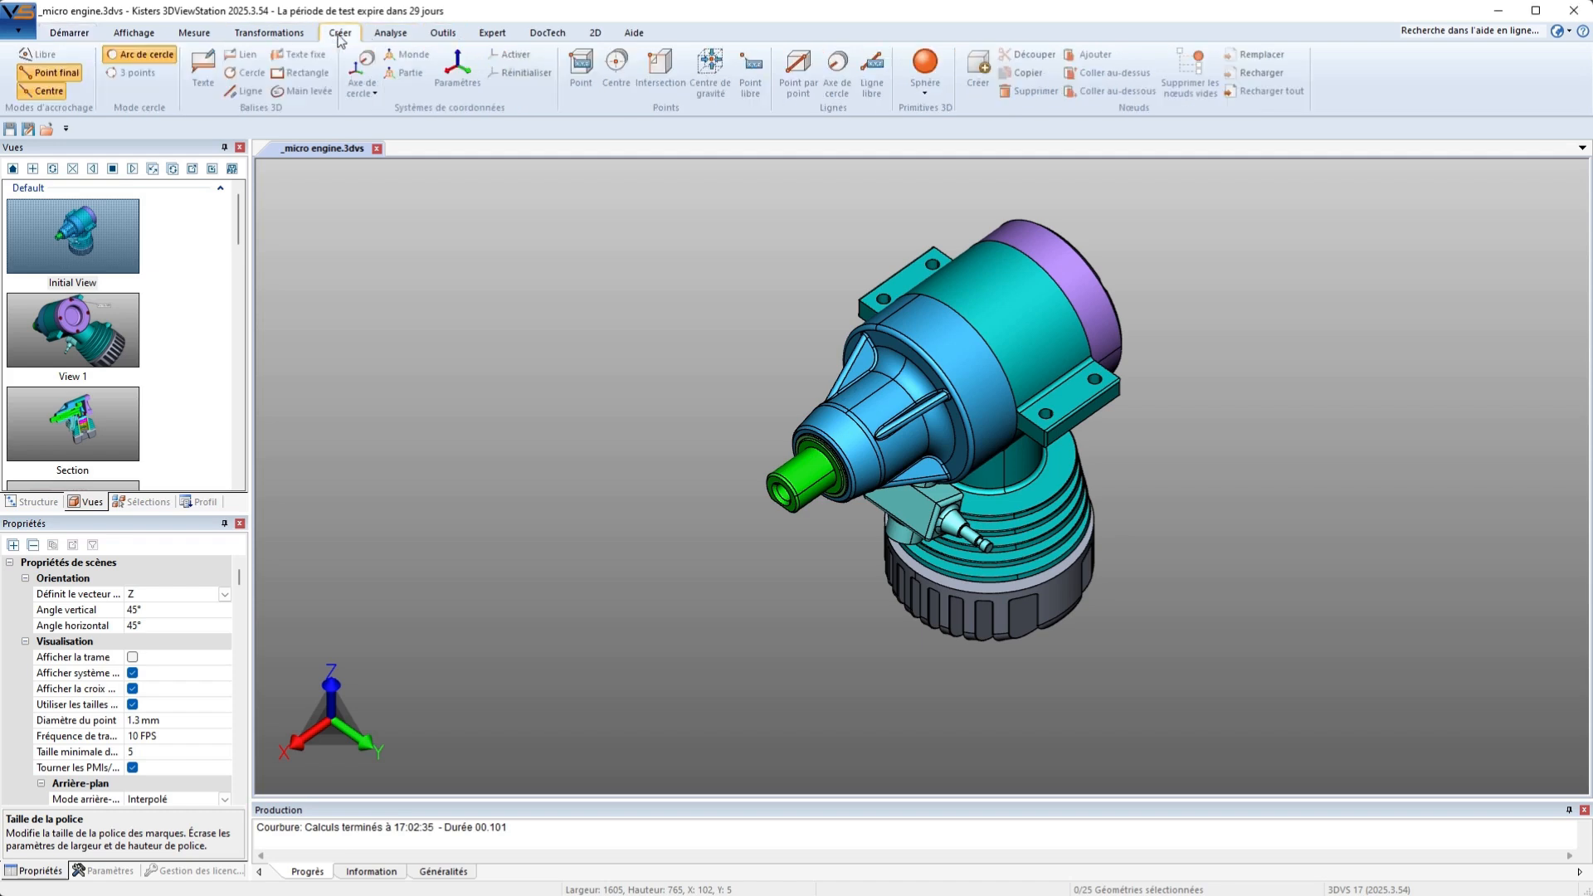
click(206, 69)
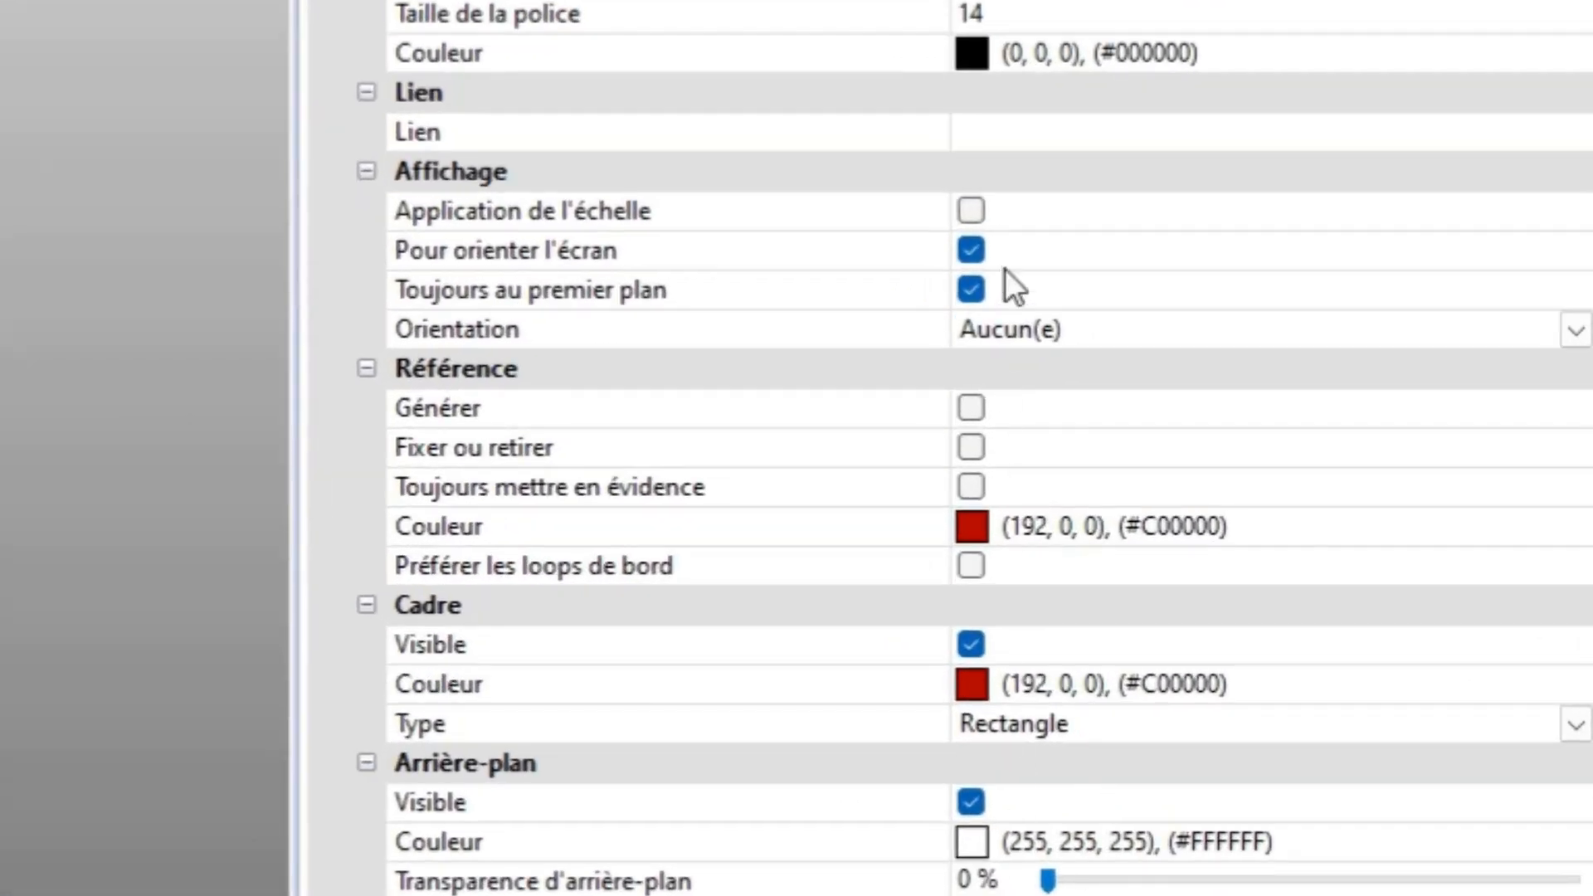
click(1228, 534)
click(1575, 528)
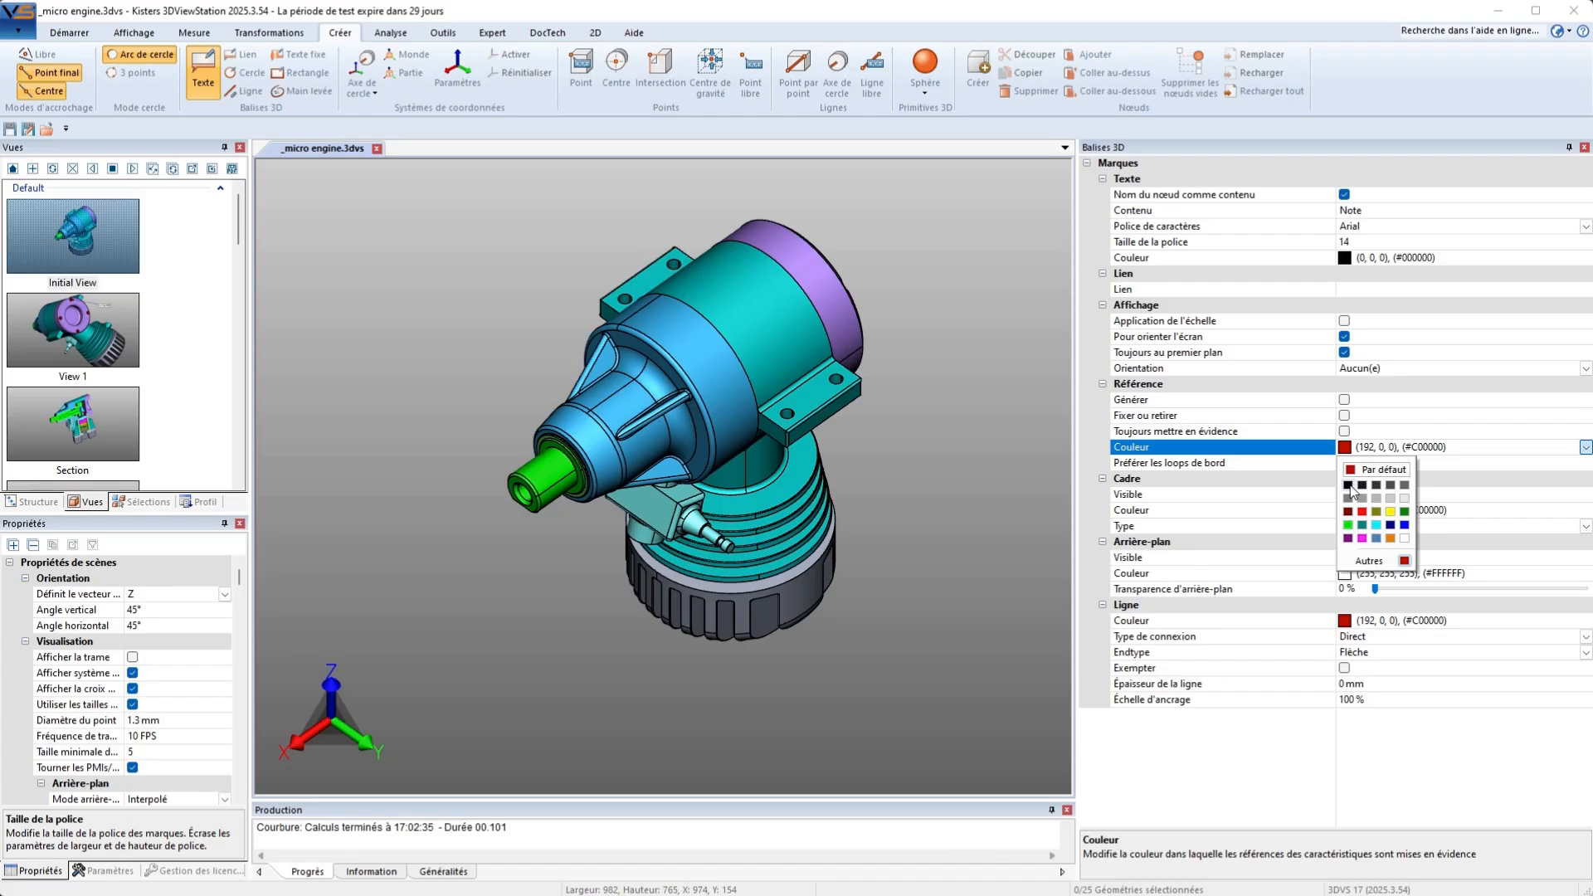
click(980, 621)
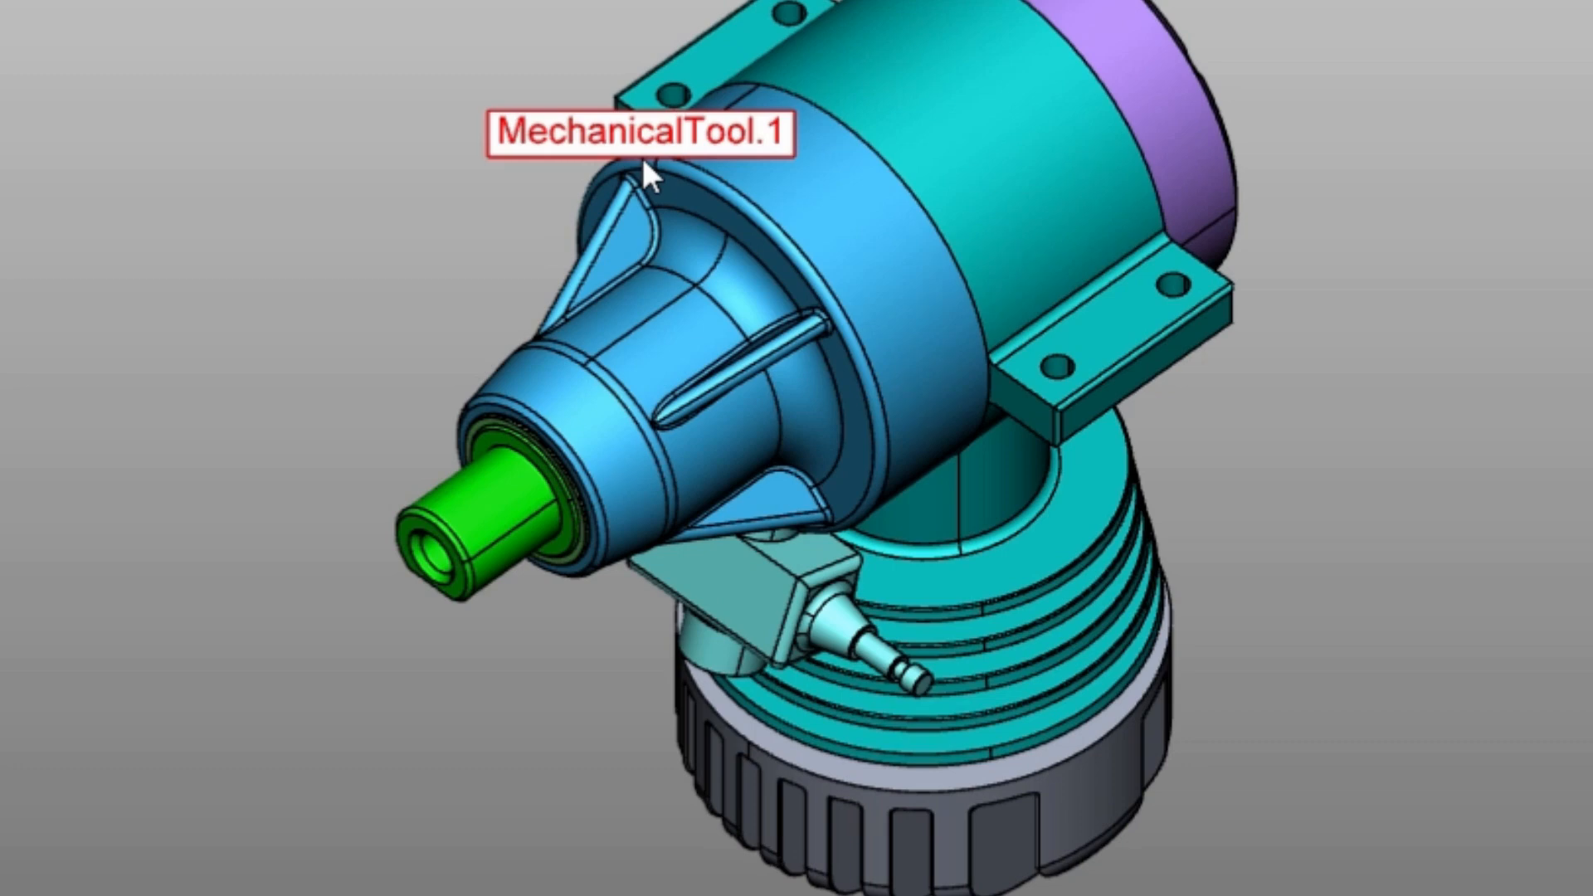
Step: Attach the text callout to the engine and move its label into the empty space beside the model
click(641, 154)
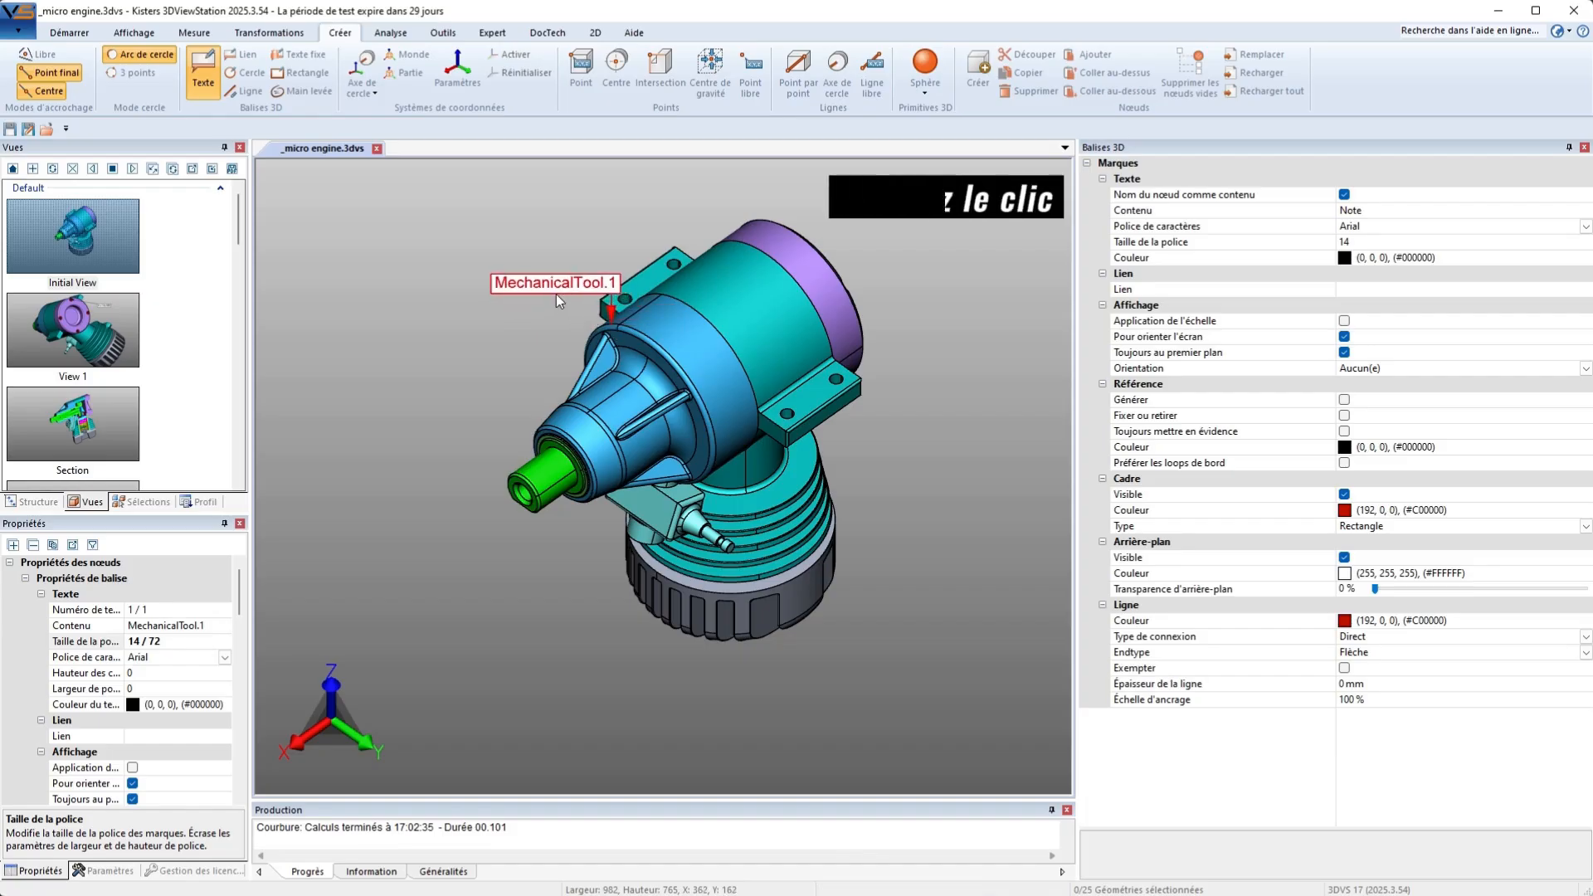
drag(556, 294, 455, 291)
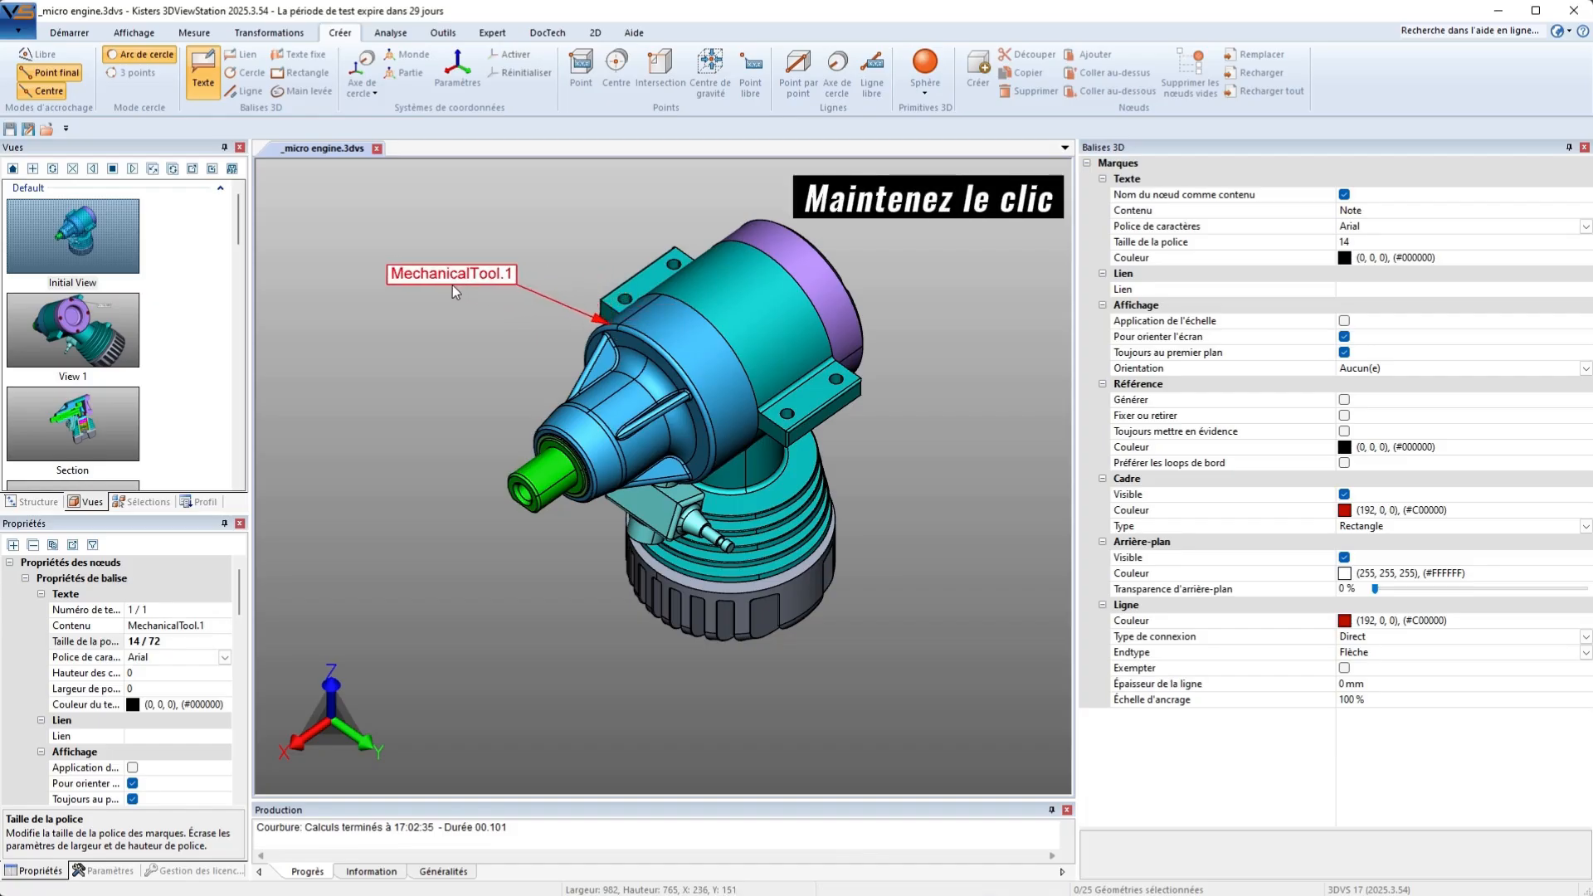
click(445, 342)
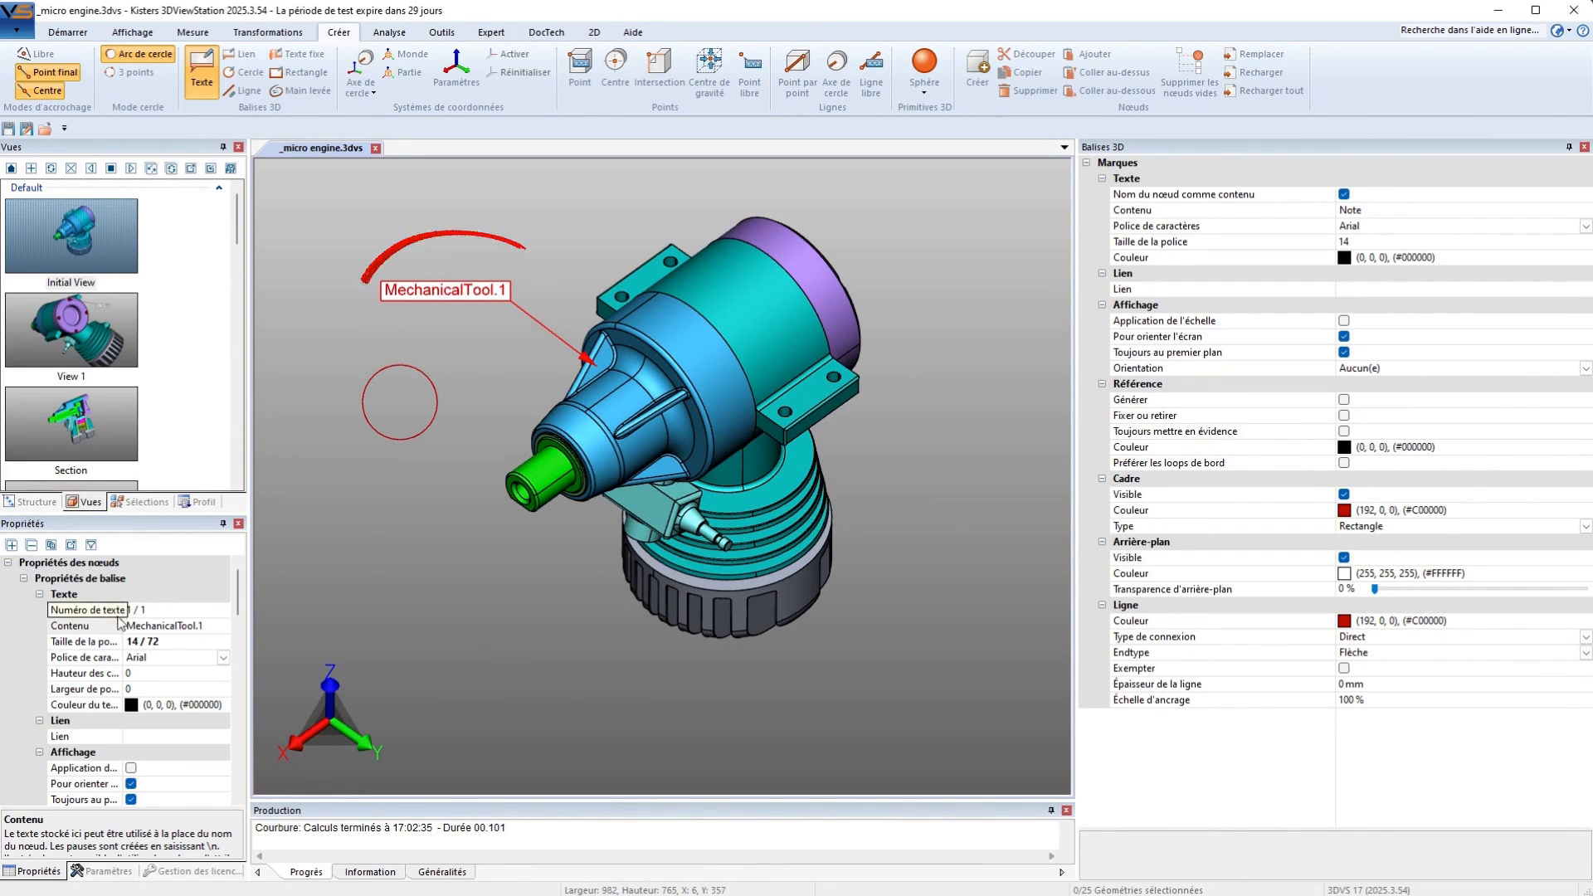
Step: Increase the selected callout's font size to 19
click(220, 641)
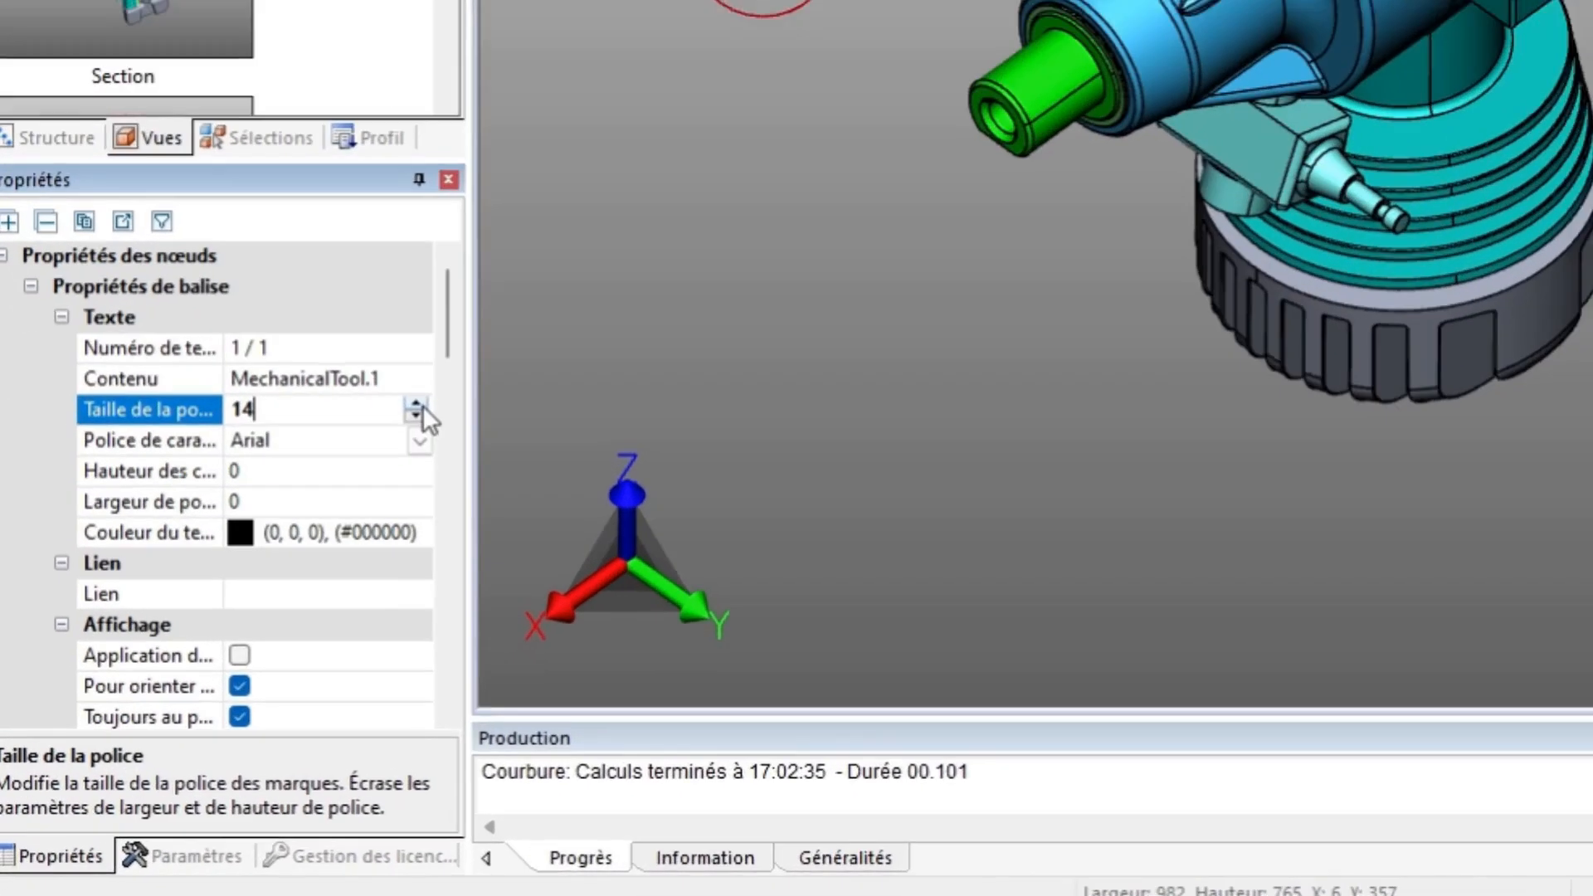
click(423, 396)
click(423, 396)
click(423, 397)
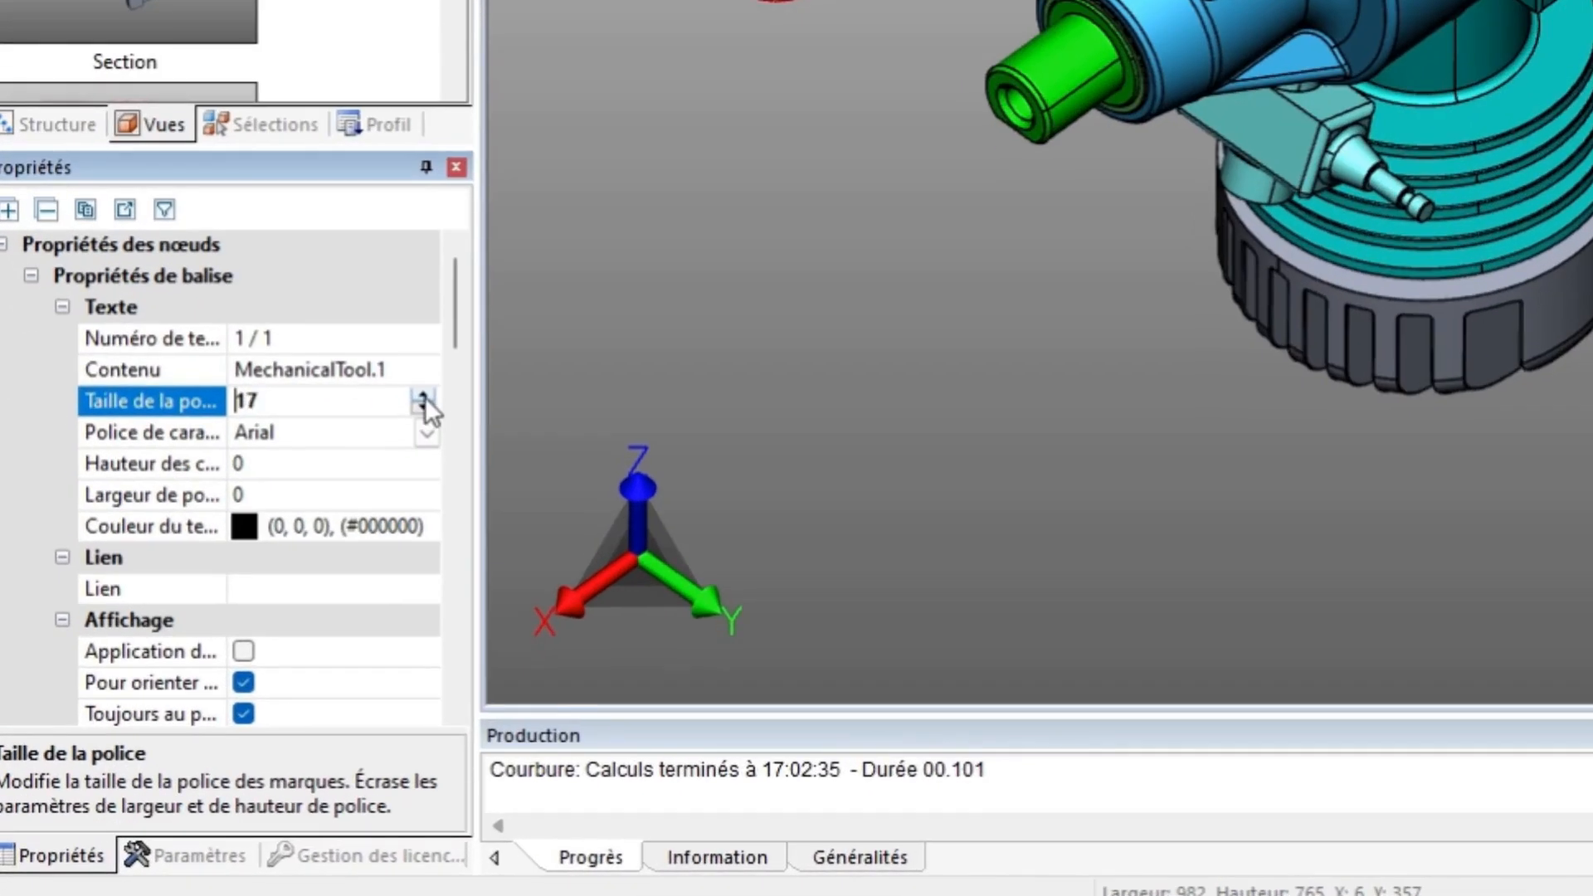
click(423, 396)
click(424, 397)
Step: Change the callout's content to "A vérifier" and move its label closer to the blue housing
click(411, 370)
drag(412, 370, 67, 365)
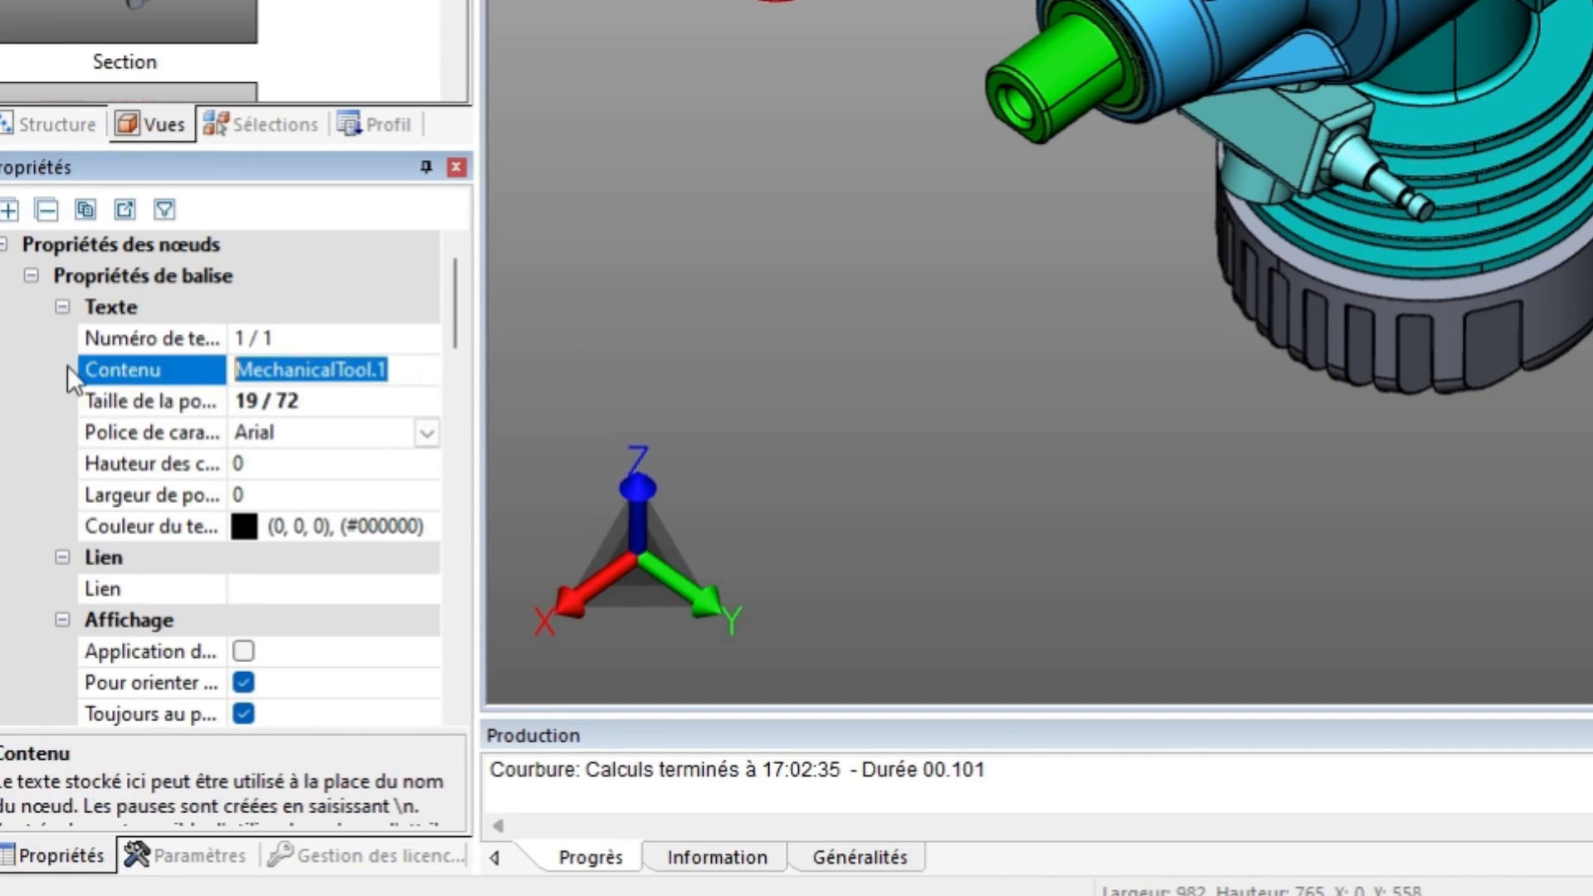
text(A vérifier)
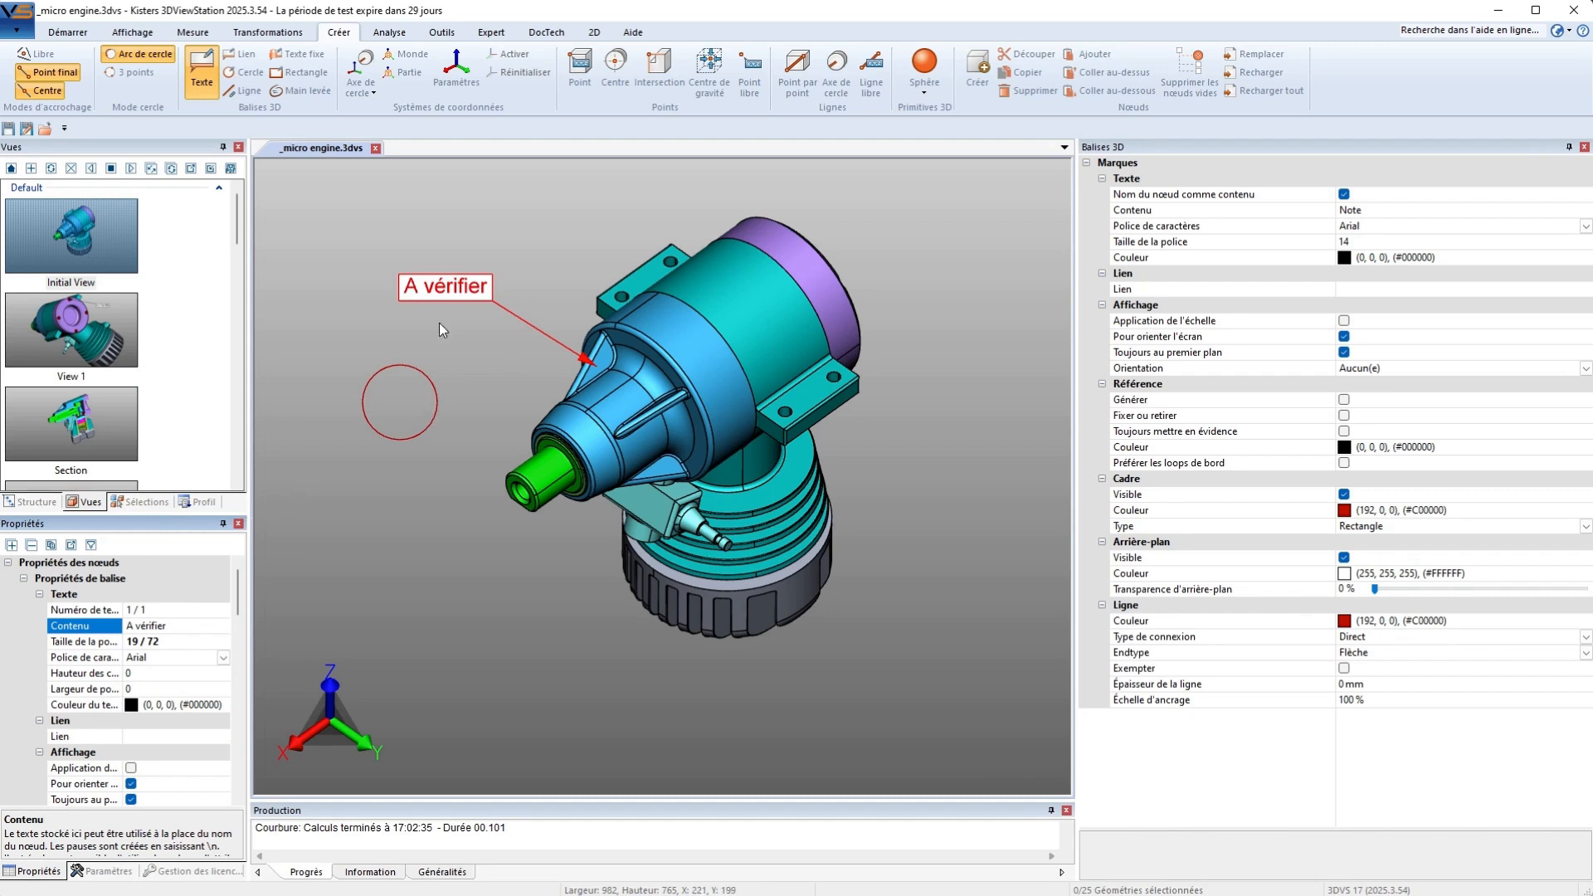
click(452, 292)
mouse_move(452, 292)
mouse_down()
mouse_move(474, 251)
mouse_move(428, 296)
mouse_move(475, 314)
mouse_move(481, 301)
mouse_up()
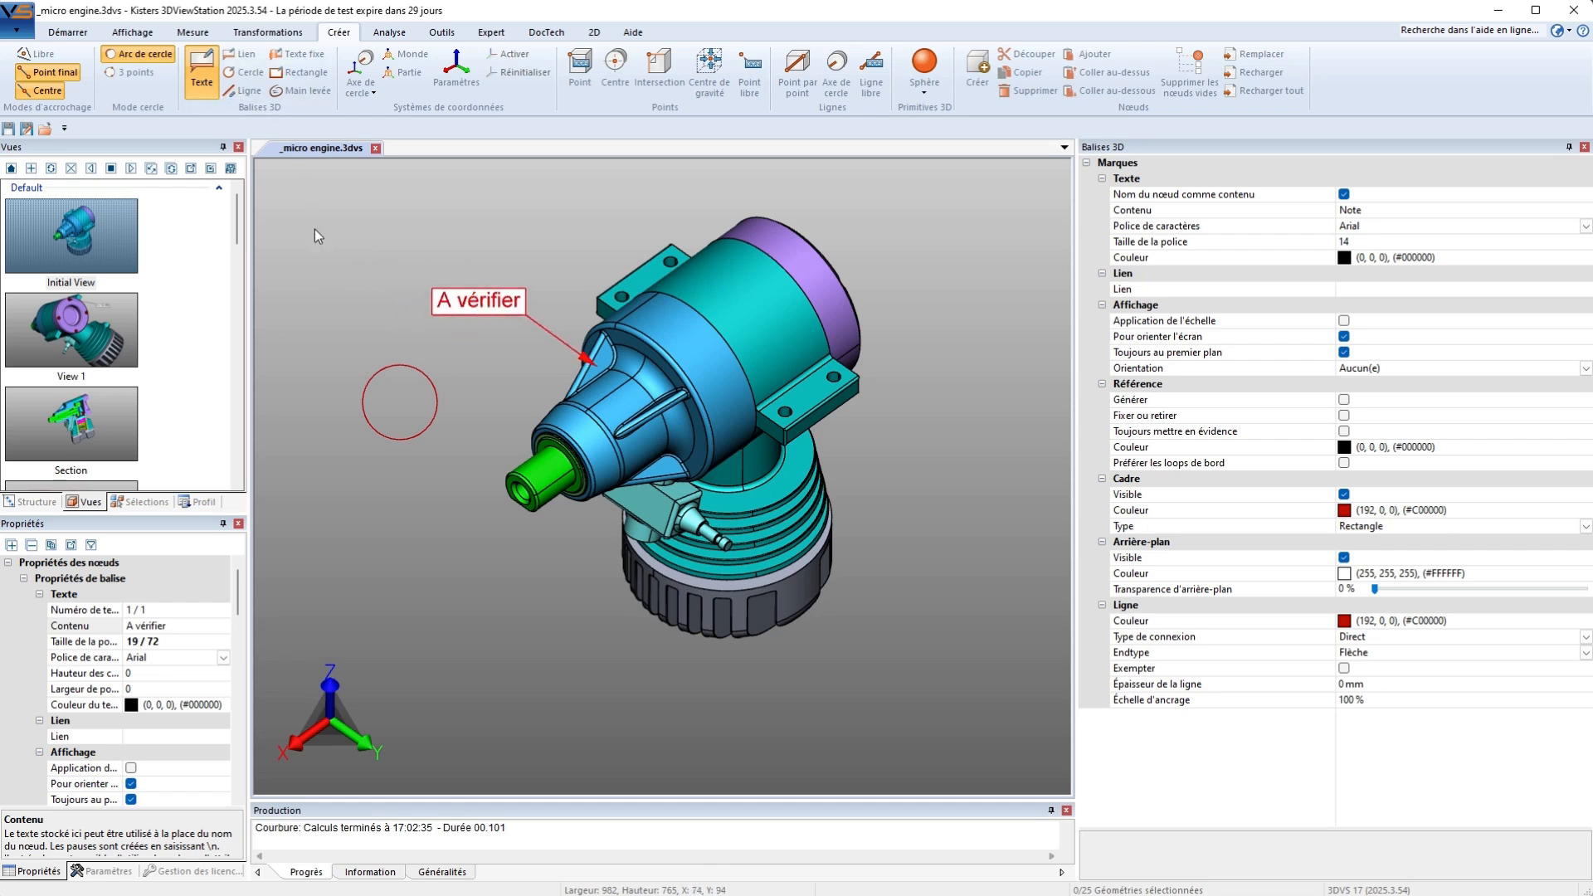
Step: Move the circle markup freely so that it surrounds the end of the green shaft
click(267, 32)
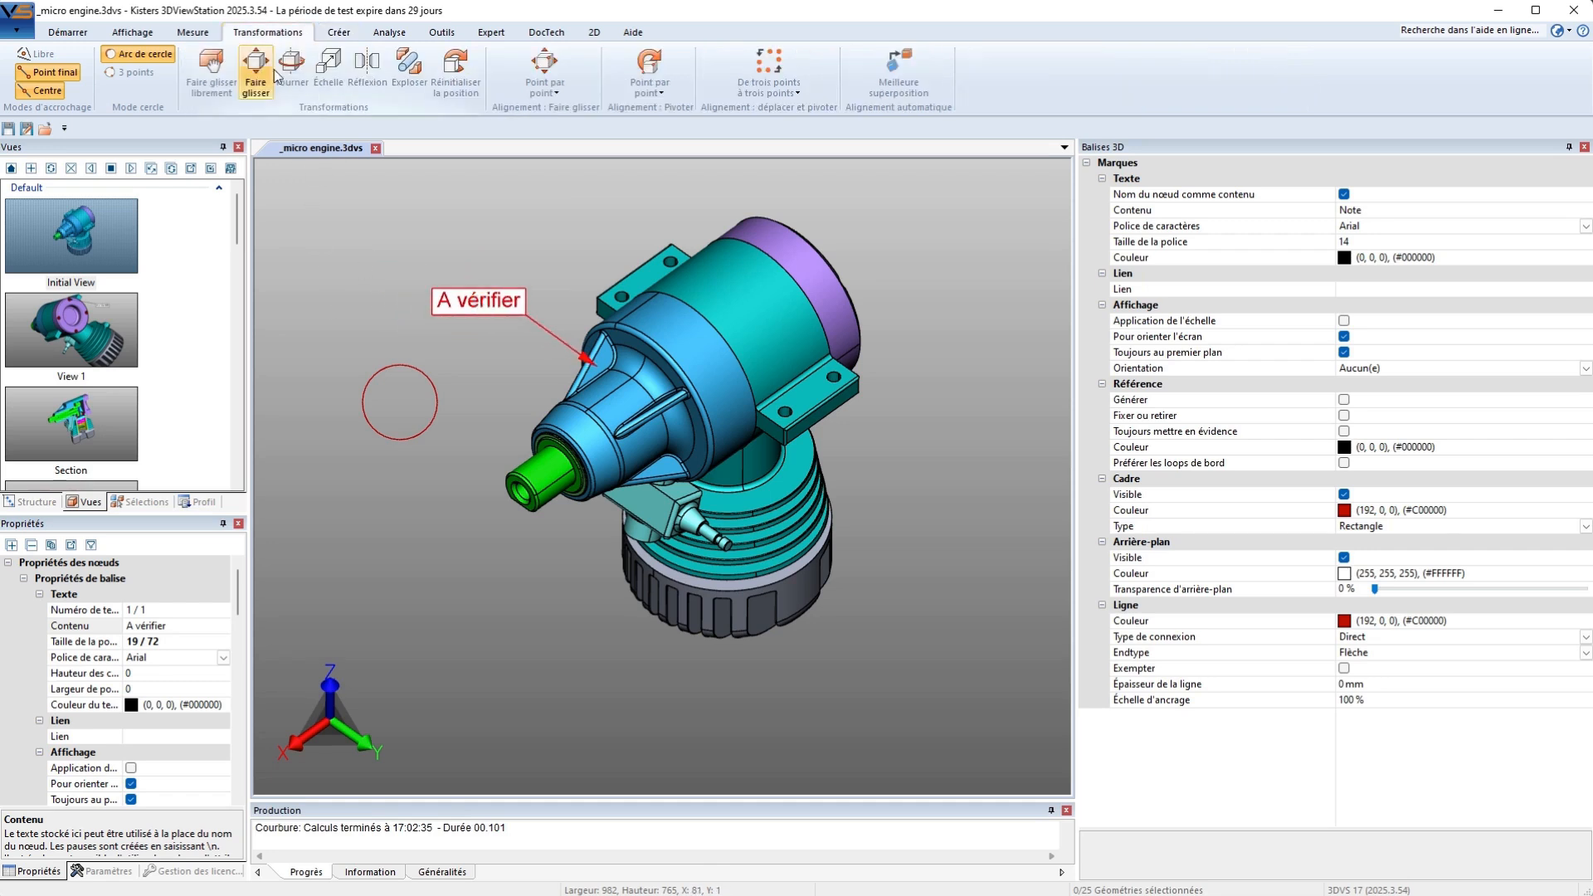
click(380, 352)
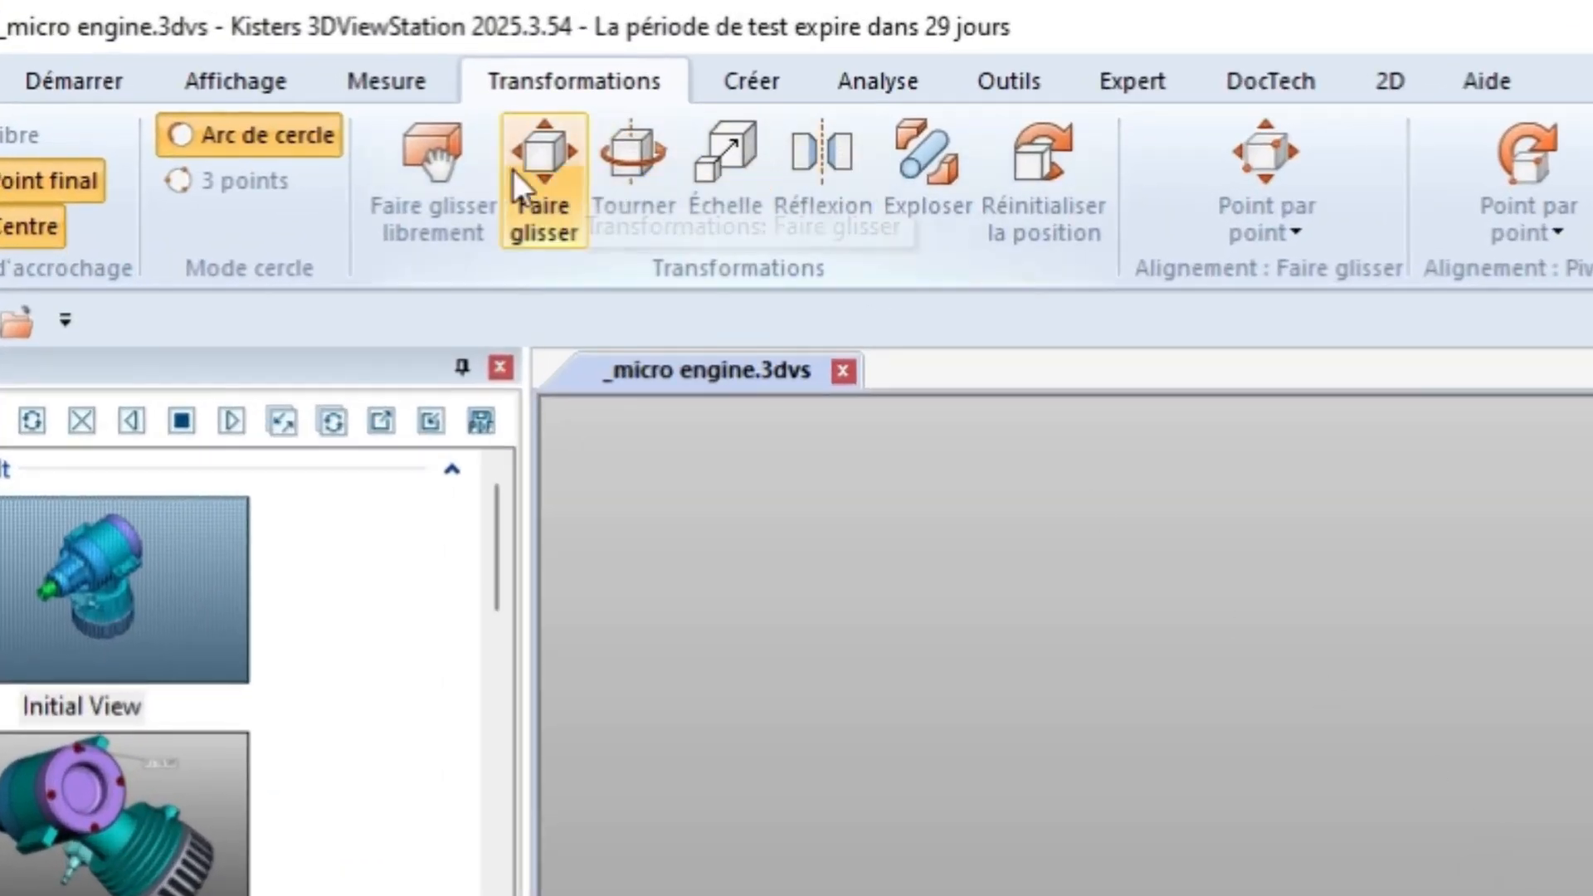
click(356, 144)
click(391, 367)
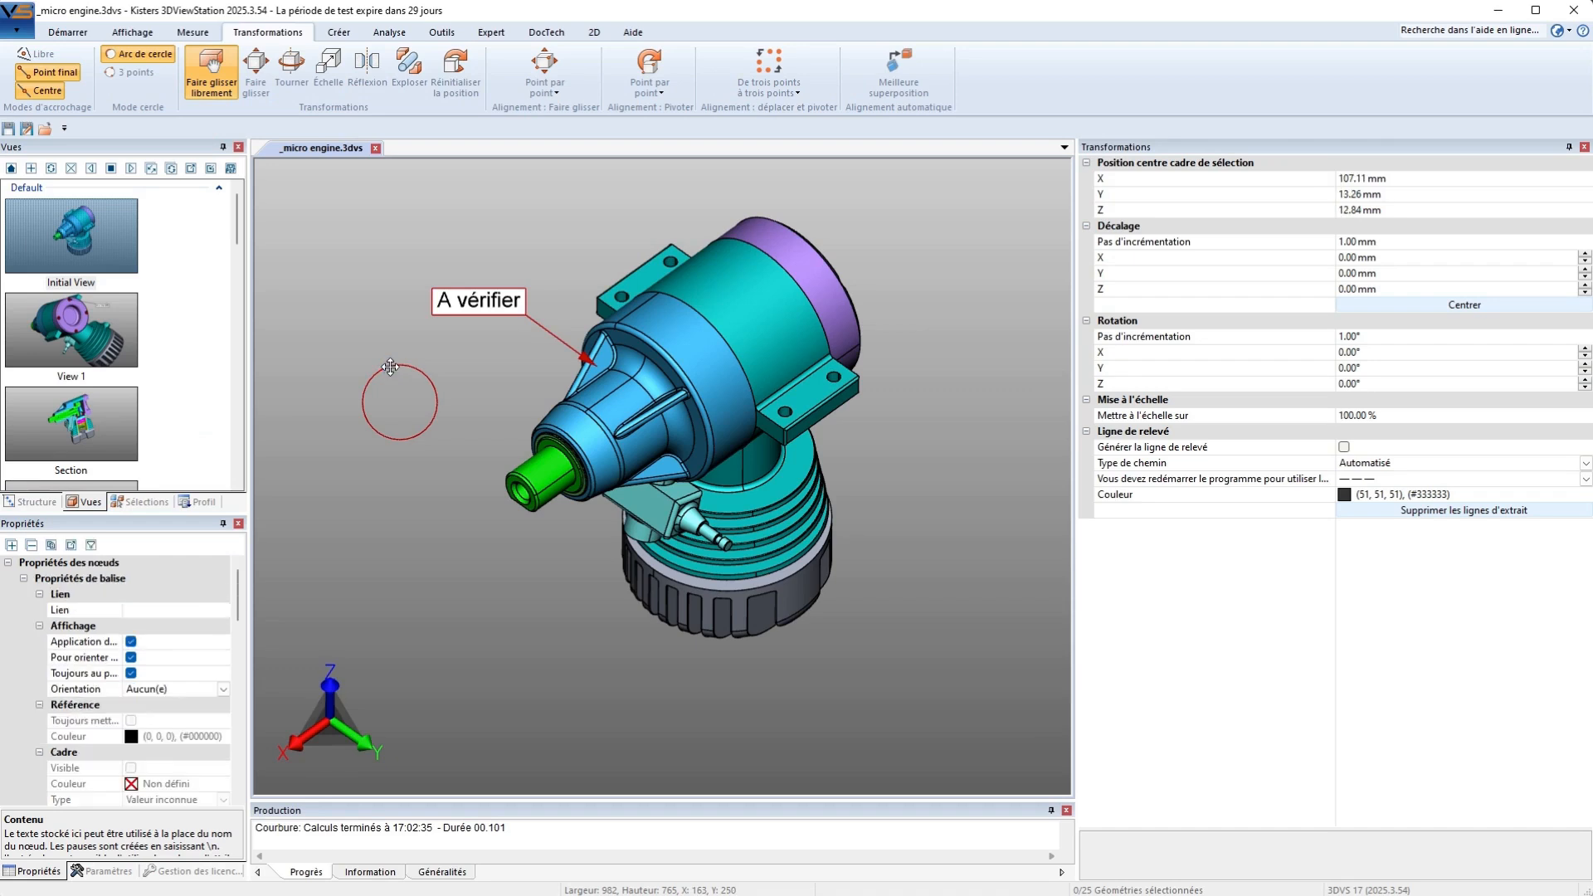
drag(392, 367, 516, 455)
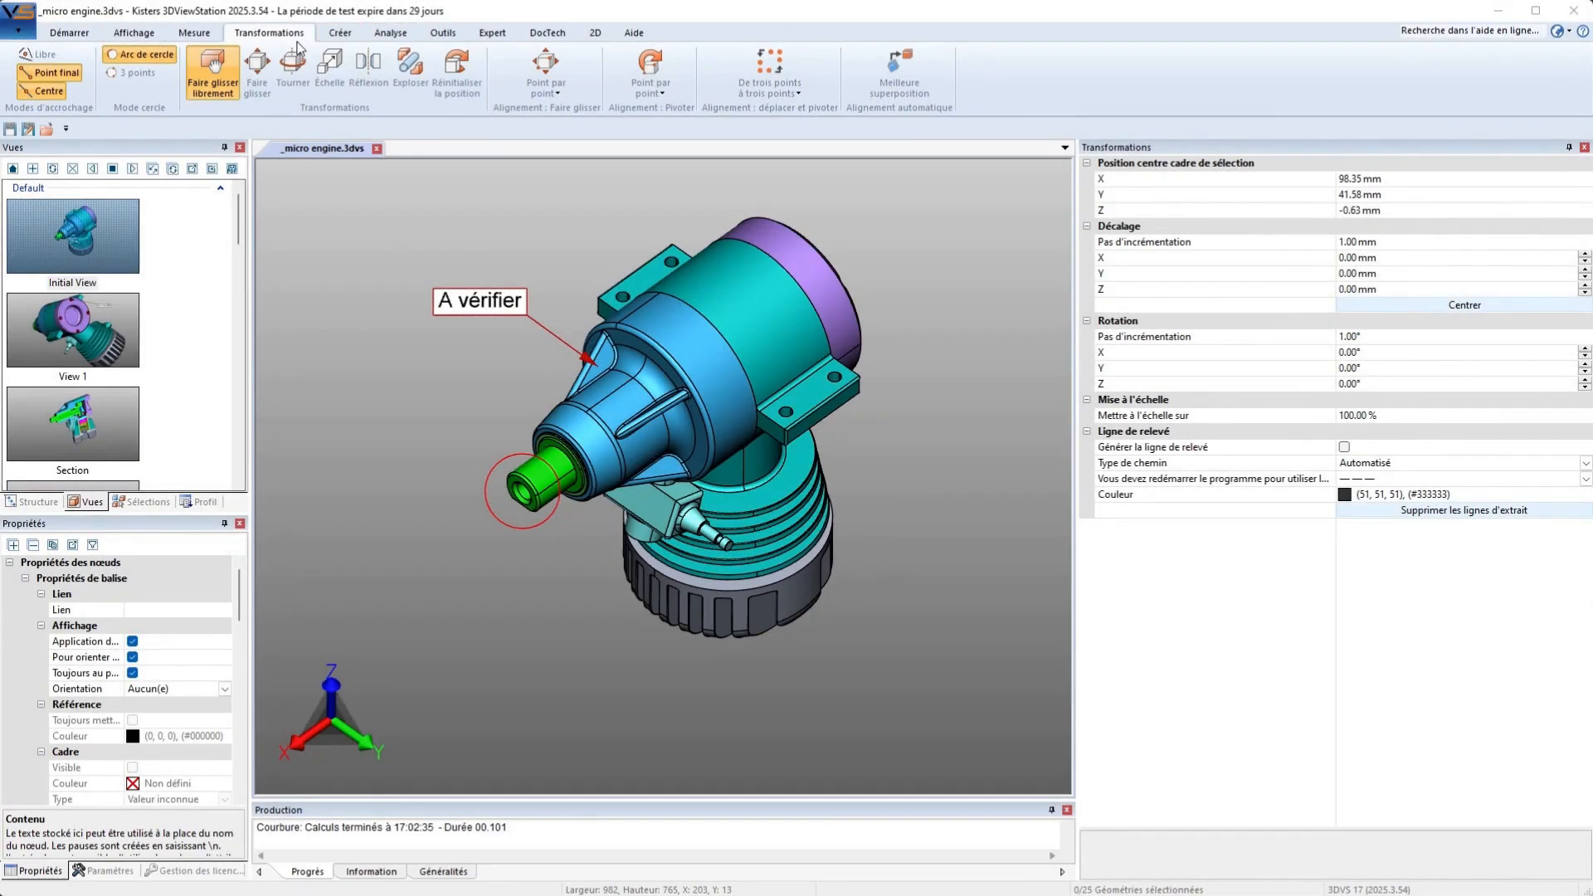
Step: Create a box primitive of 100 × 100 × 100 mm with its origin at X 100, Y 98, Z 0.07 mm
click(349, 38)
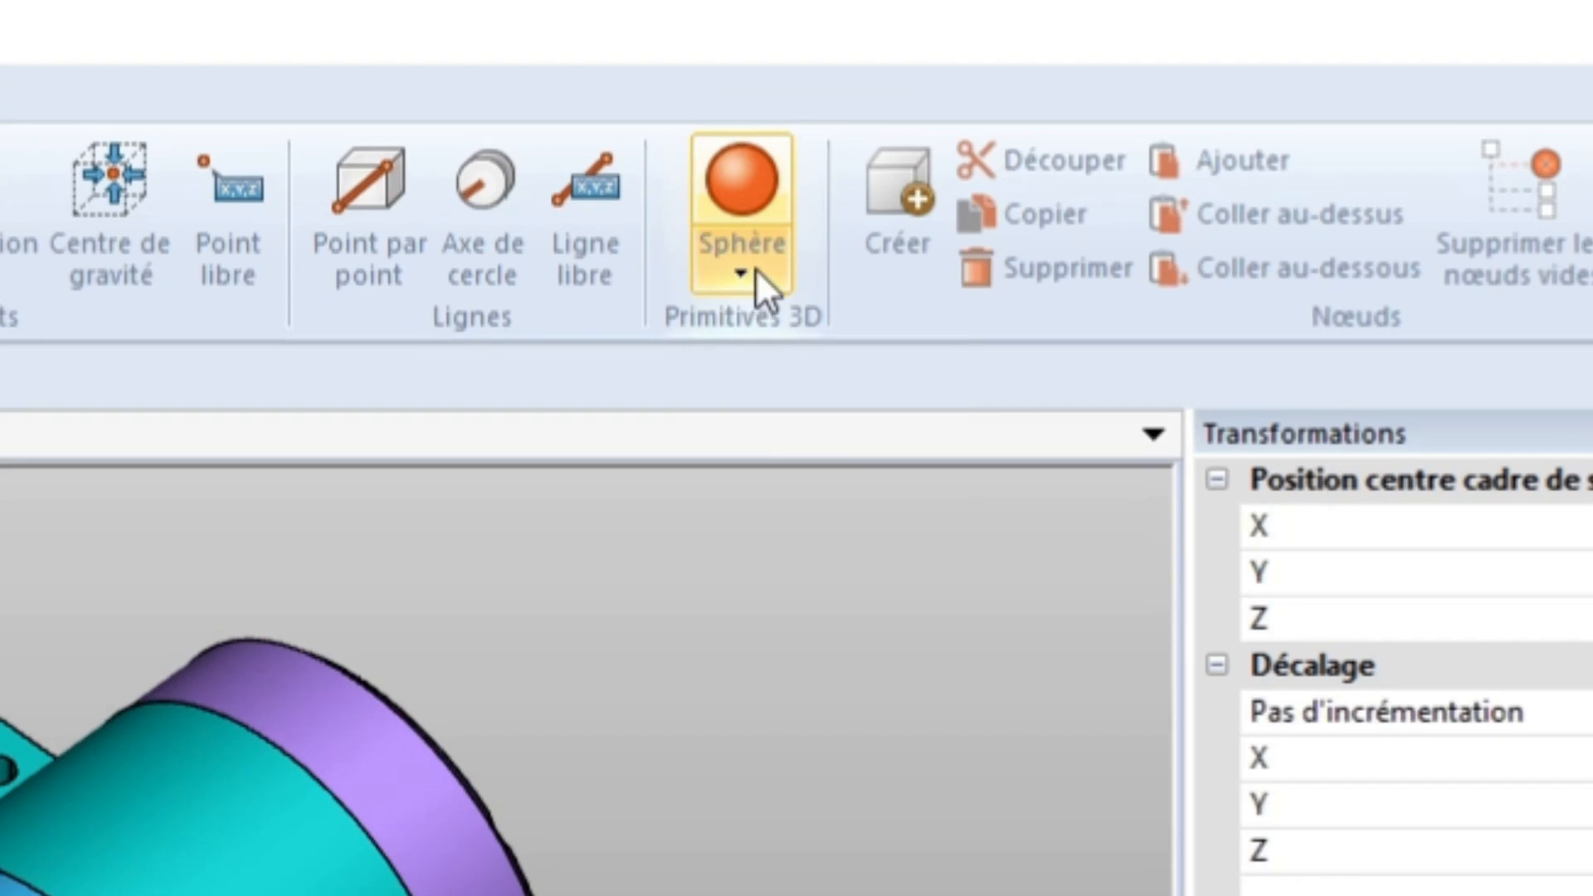
click(755, 267)
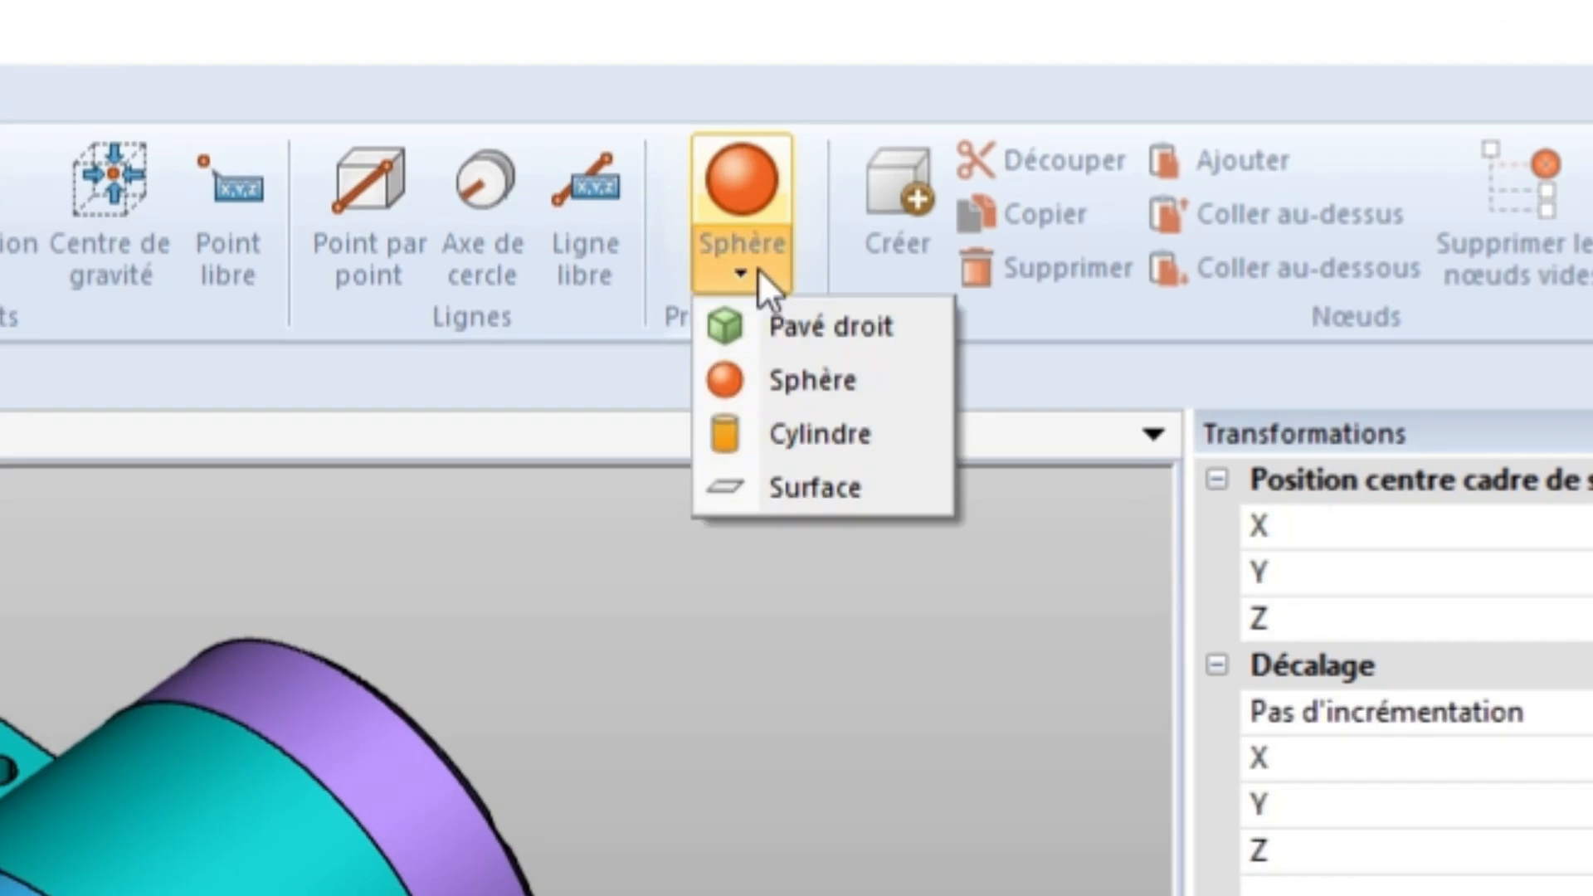
click(780, 325)
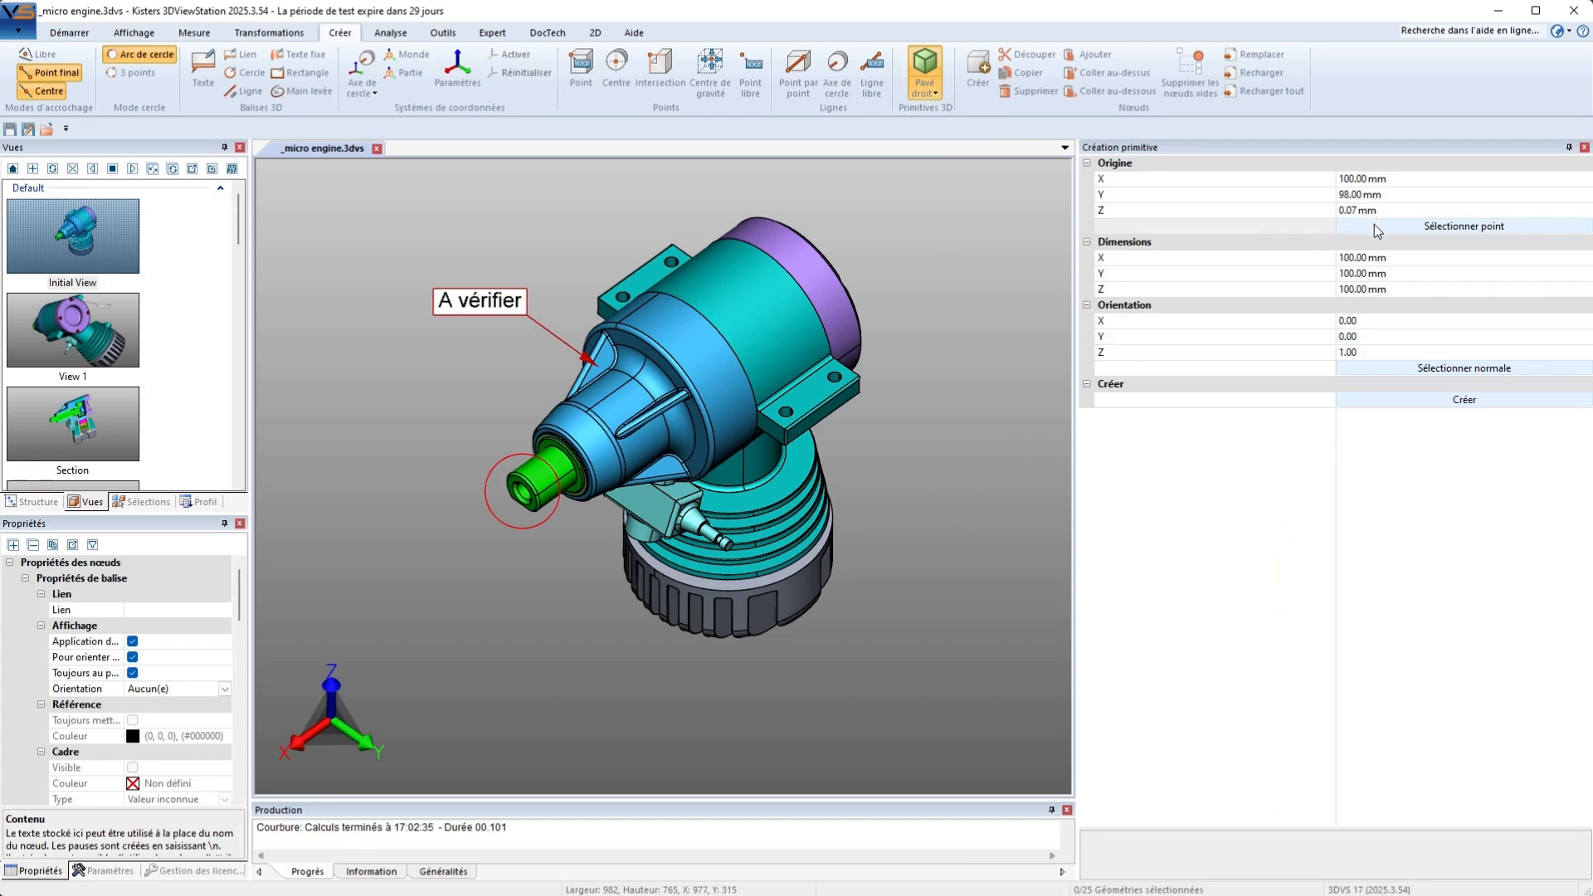
click(1377, 400)
scroll(830, 606, down, 3)
scroll(835, 601, down, 2)
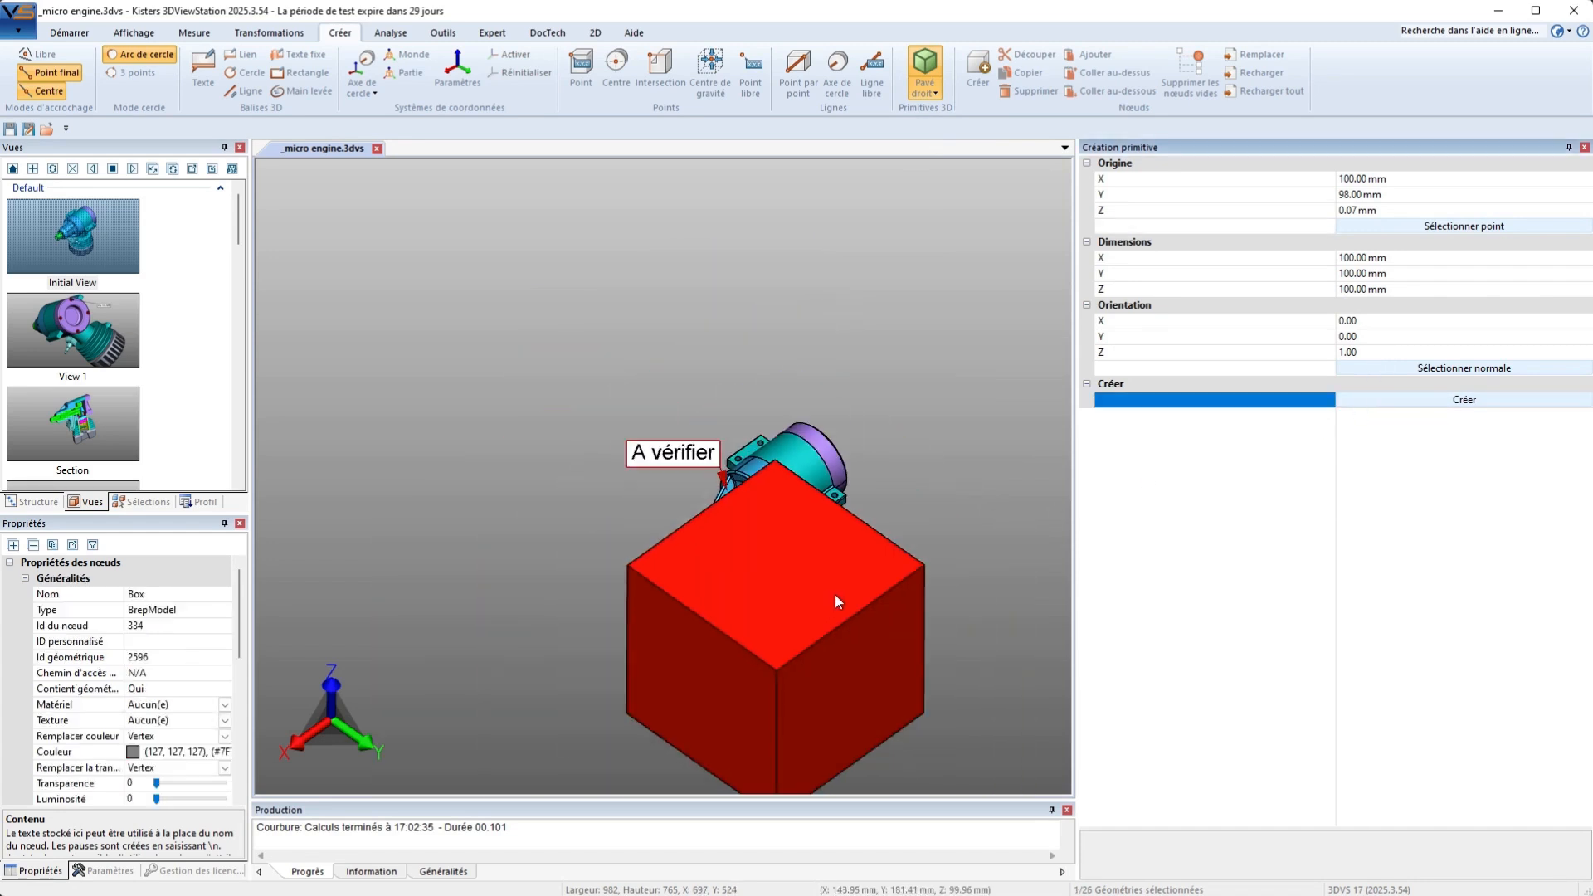
Step: Create a sphere primitive 100 mm in diameter, with its origin picked at the upper corner of the box nearest the X axis direction
click(925, 87)
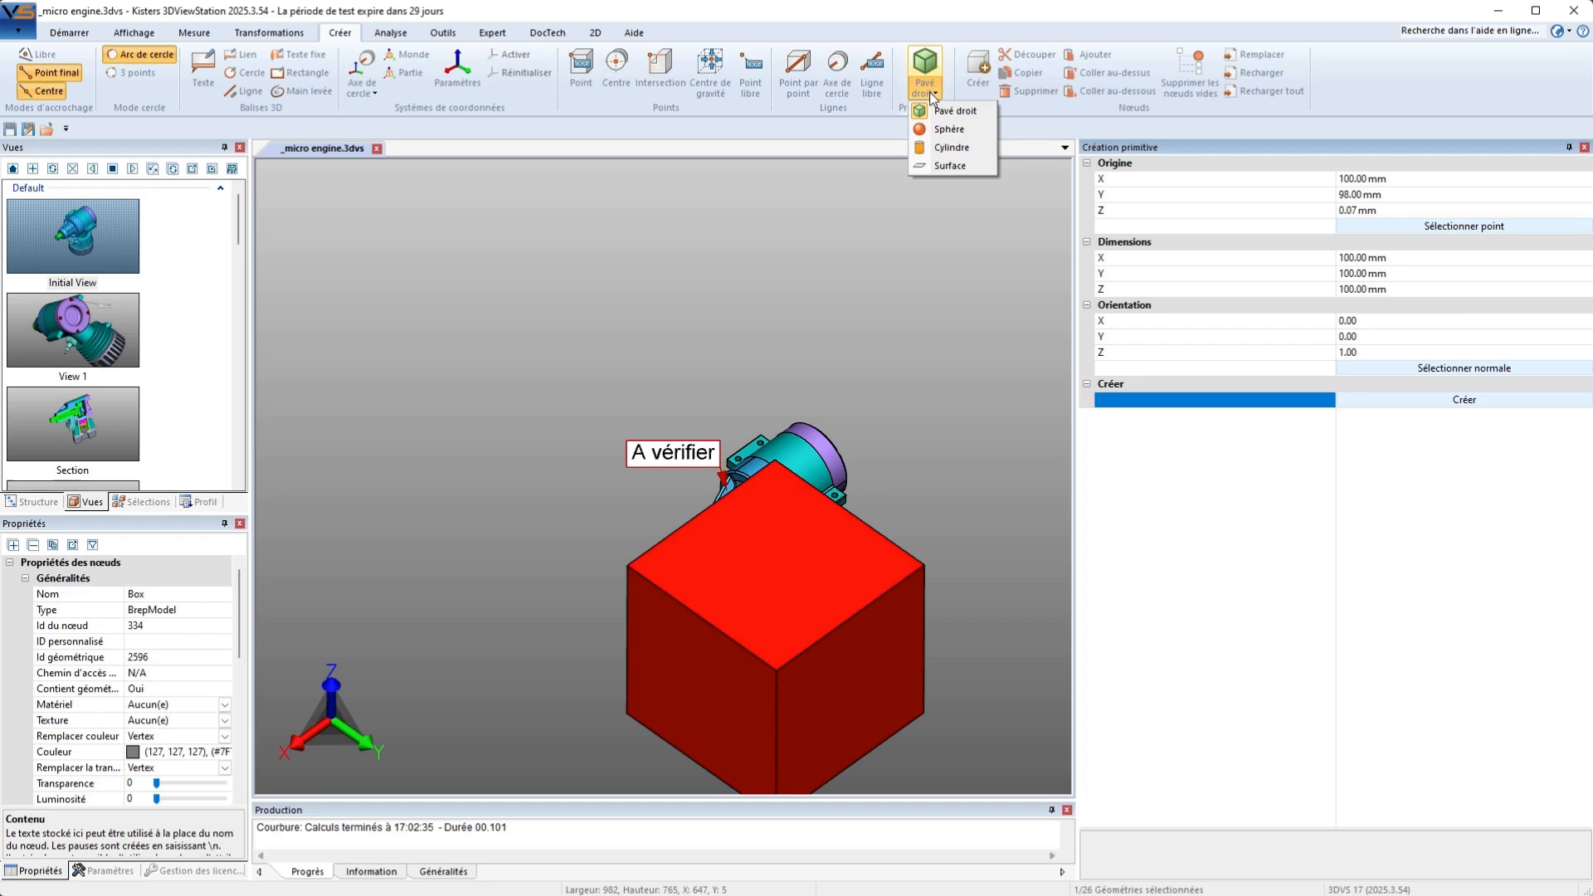
click(948, 131)
click(1377, 225)
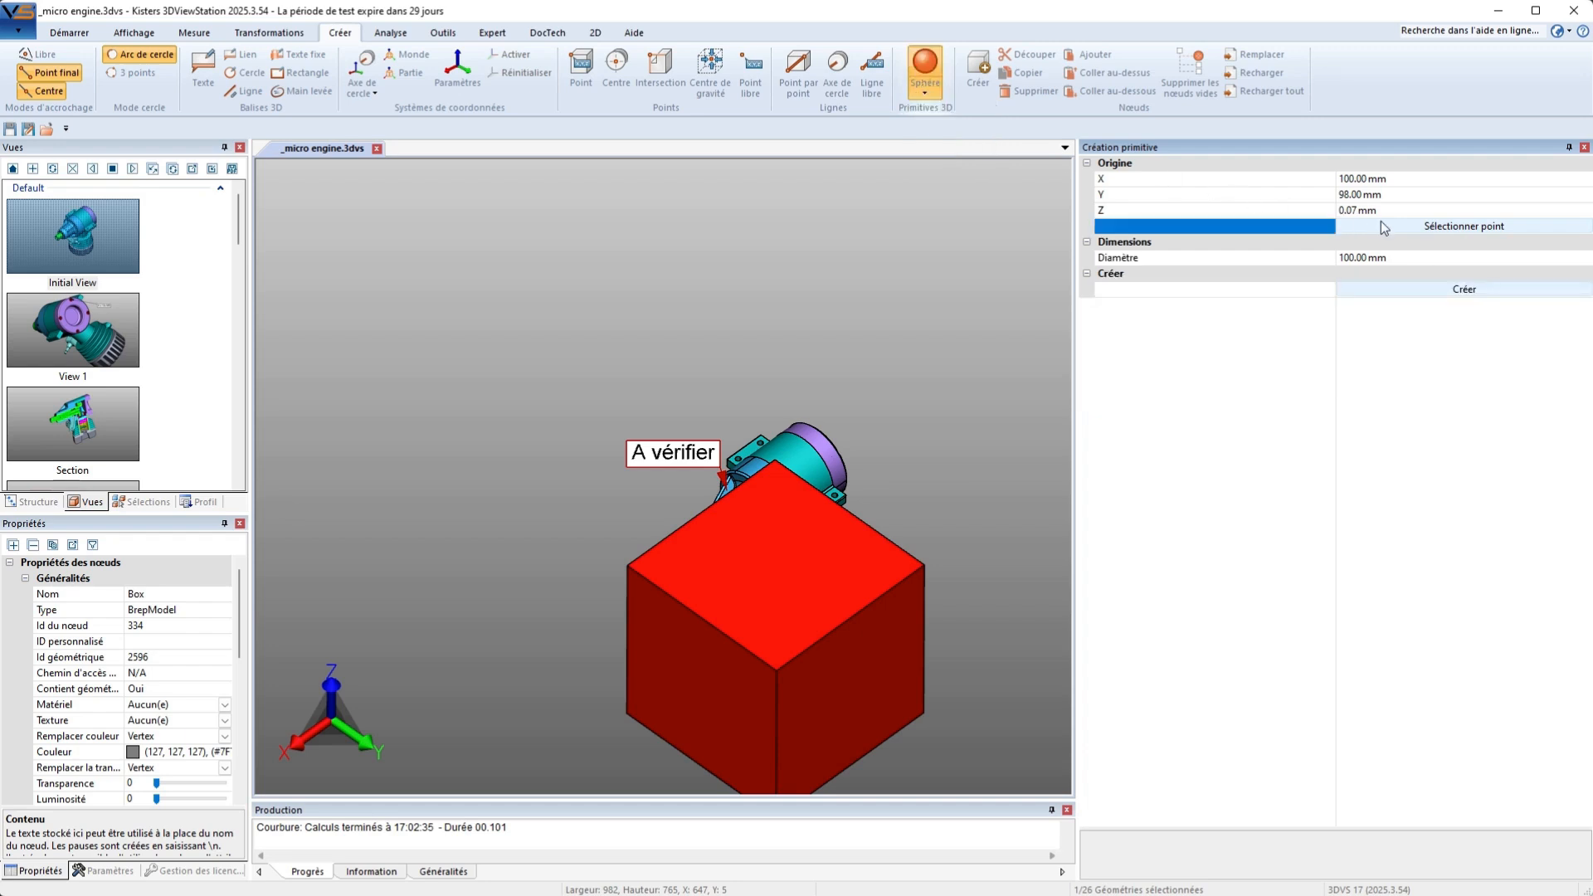
click(630, 568)
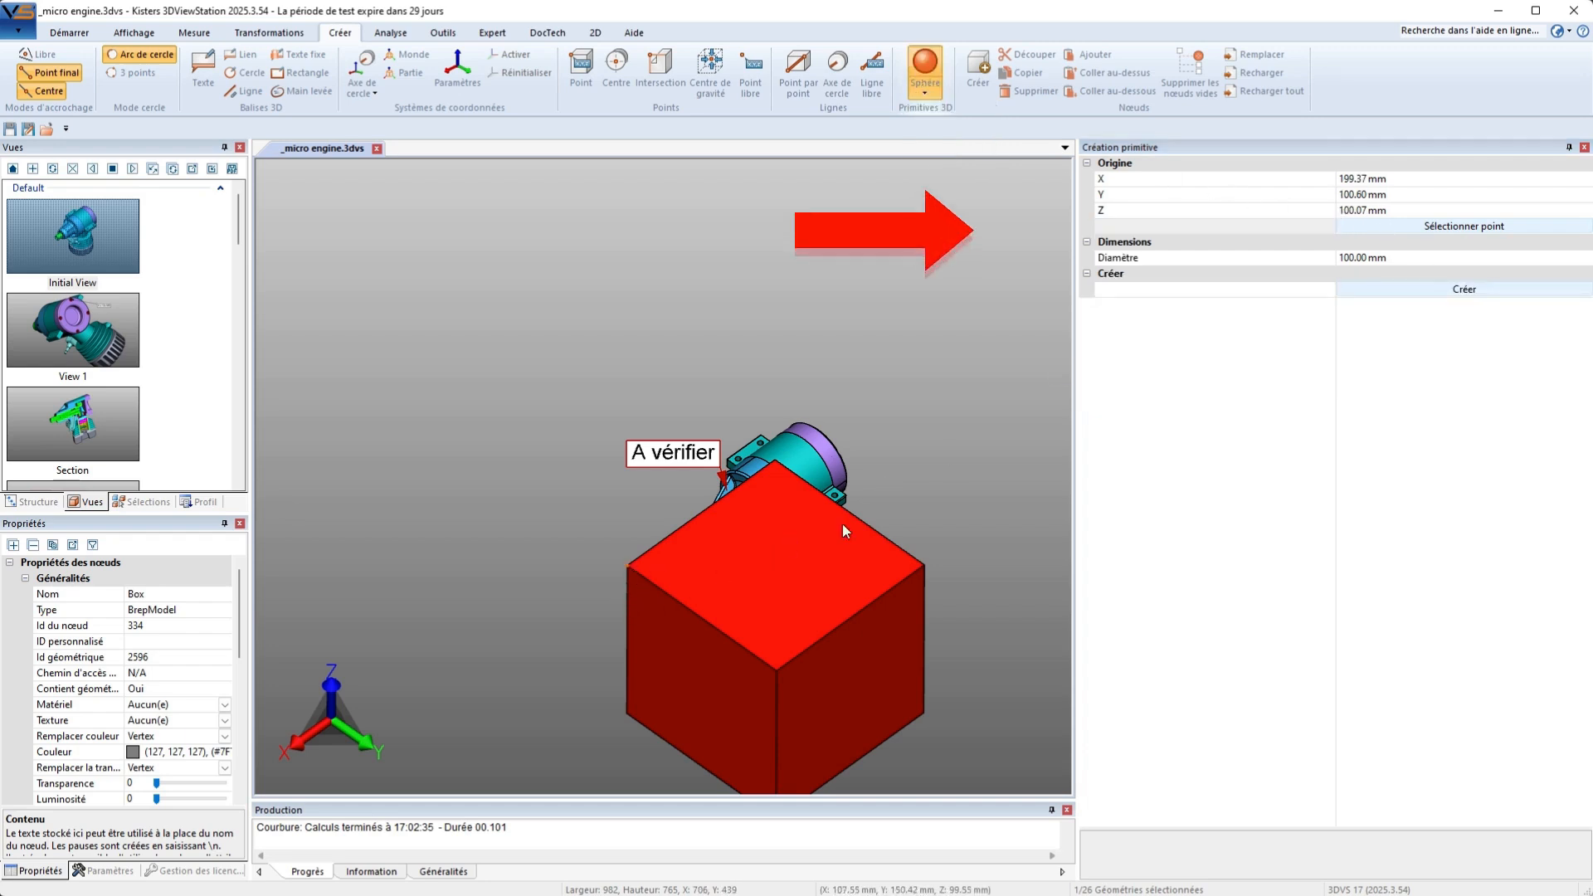
click(1421, 290)
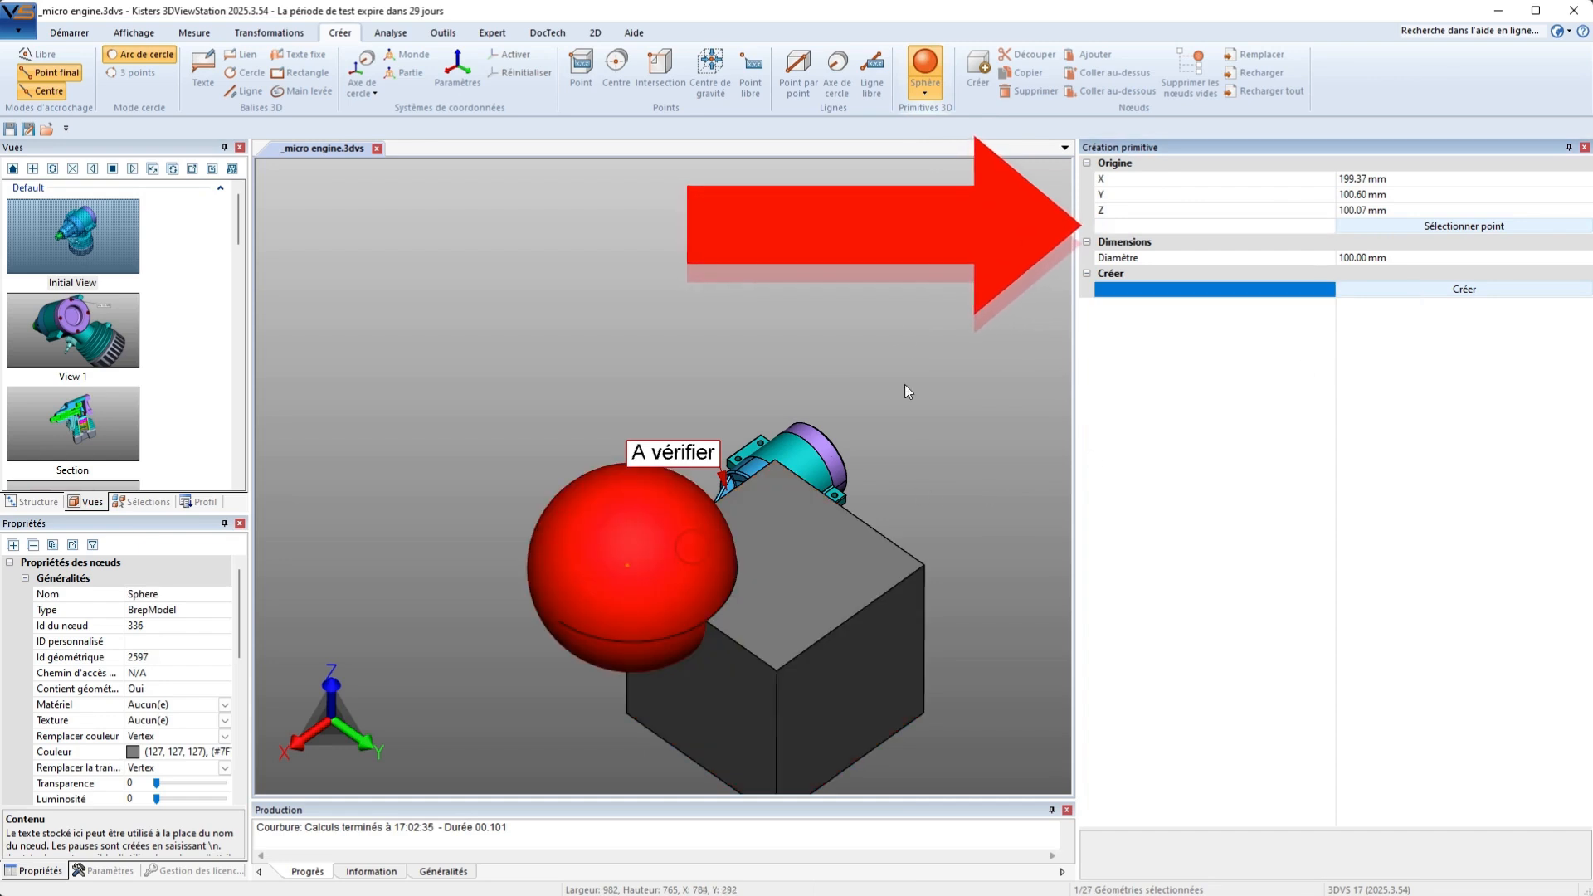
Step: Create a cylinder primitive 100 mm in diameter and 100 mm high, with its origin picked at the box corner opposite the sphere
click(921, 98)
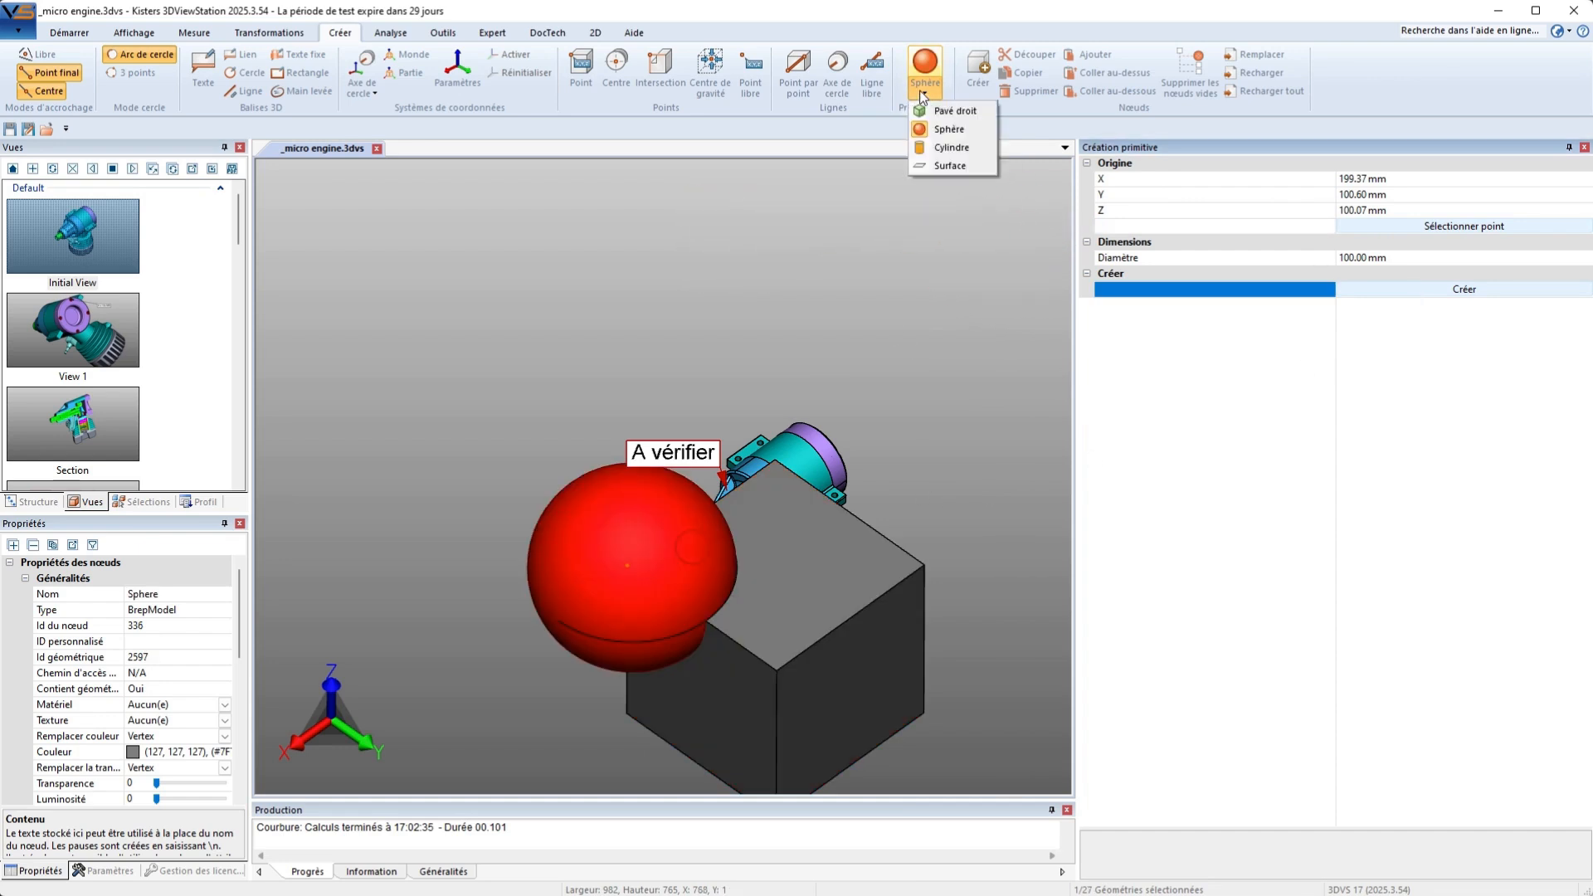
click(949, 152)
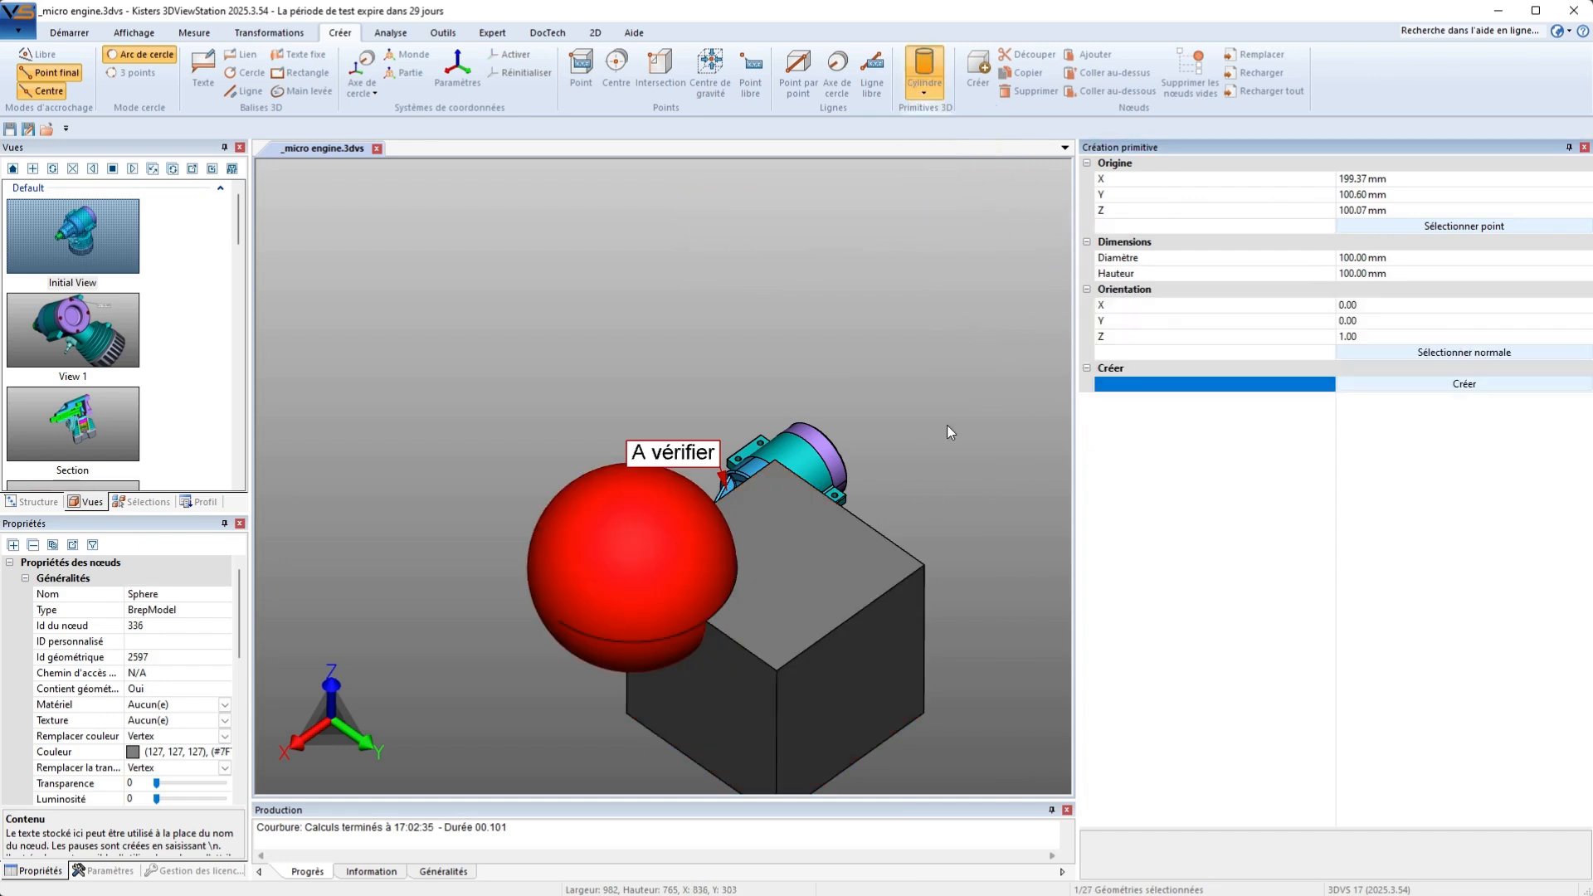
click(1416, 231)
click(923, 568)
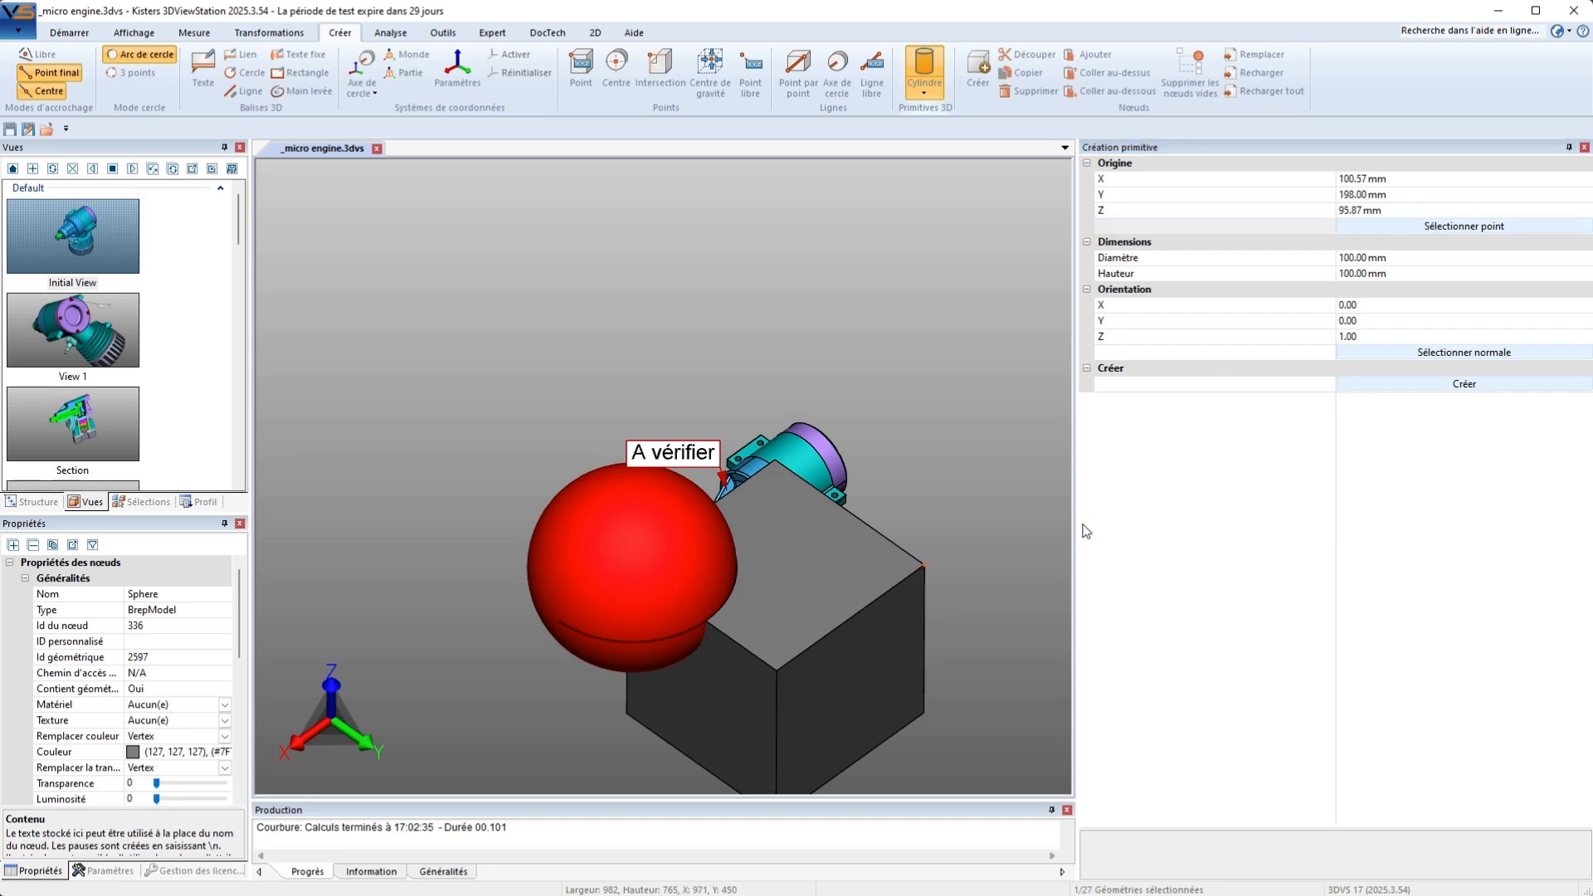
click(1415, 387)
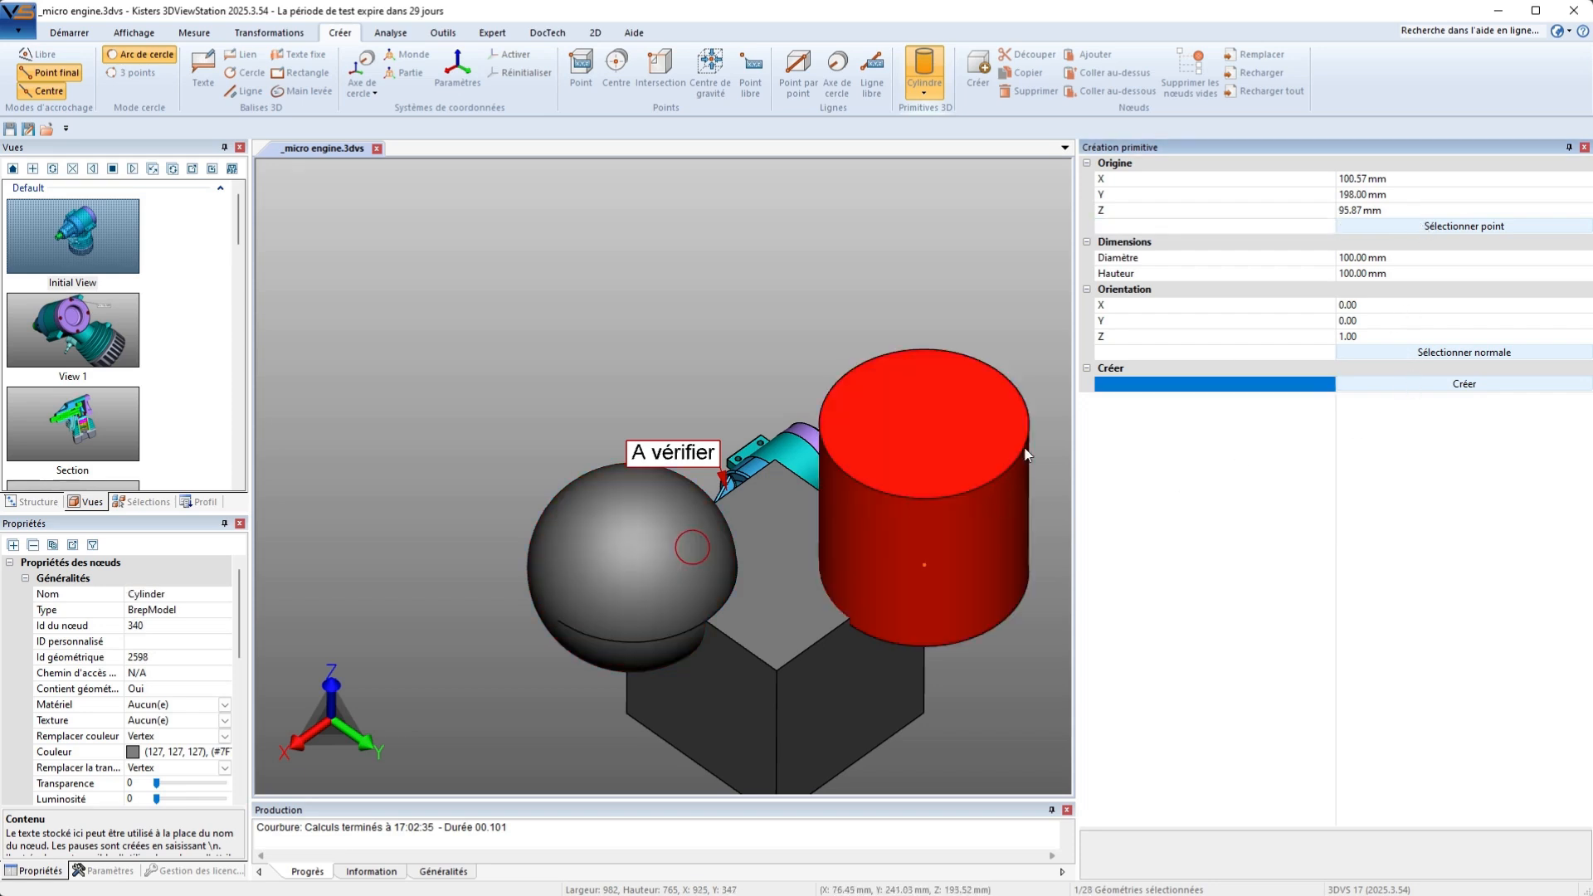
Step: Start creating a surface primitive
click(924, 93)
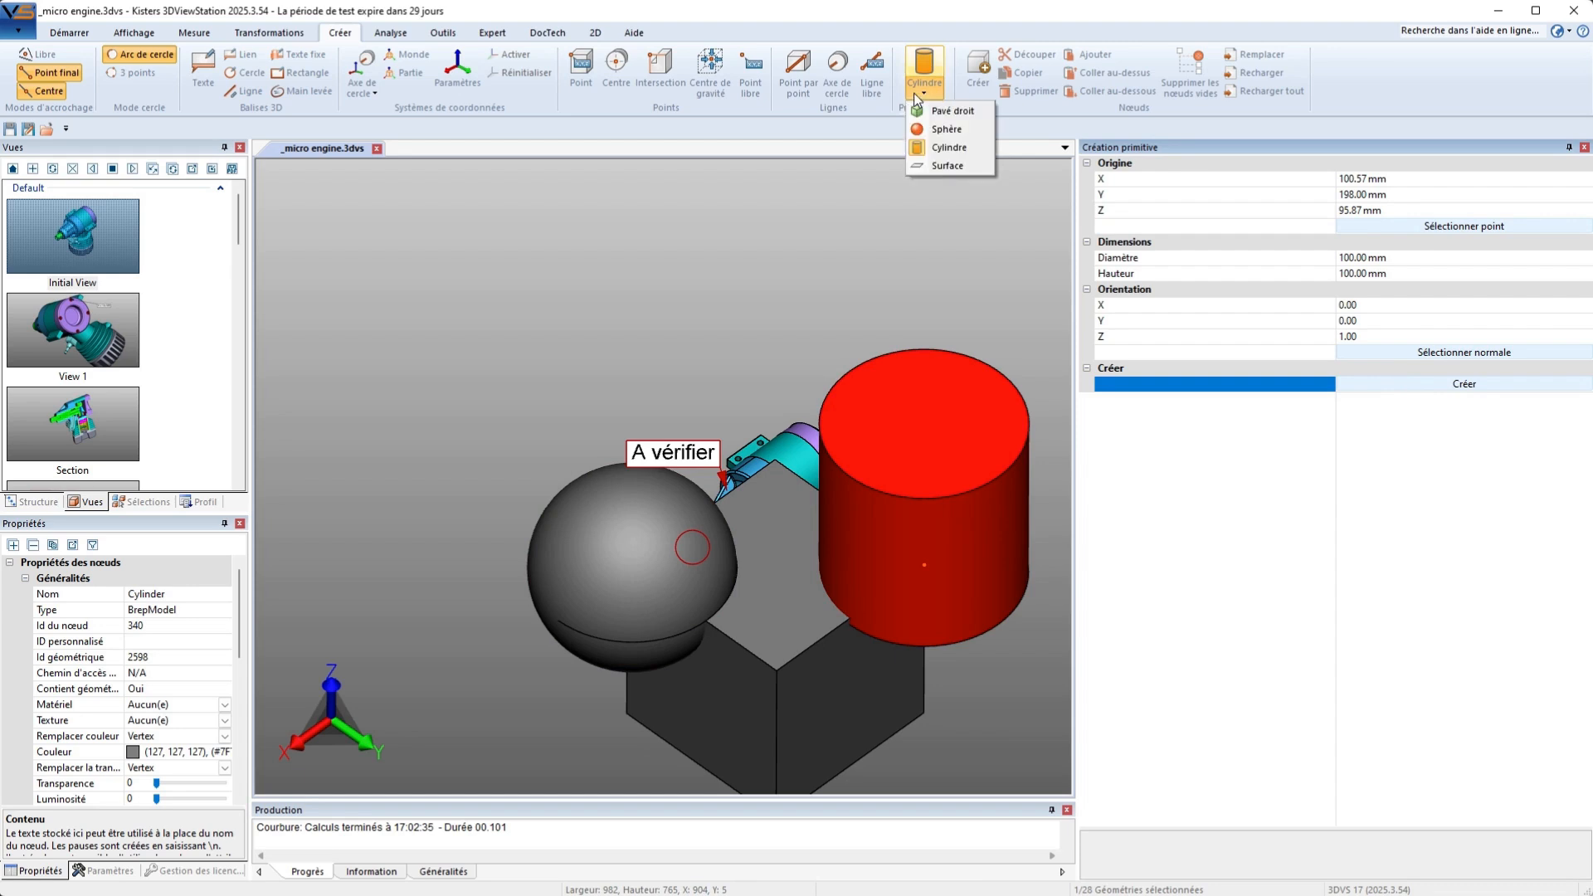
click(939, 168)
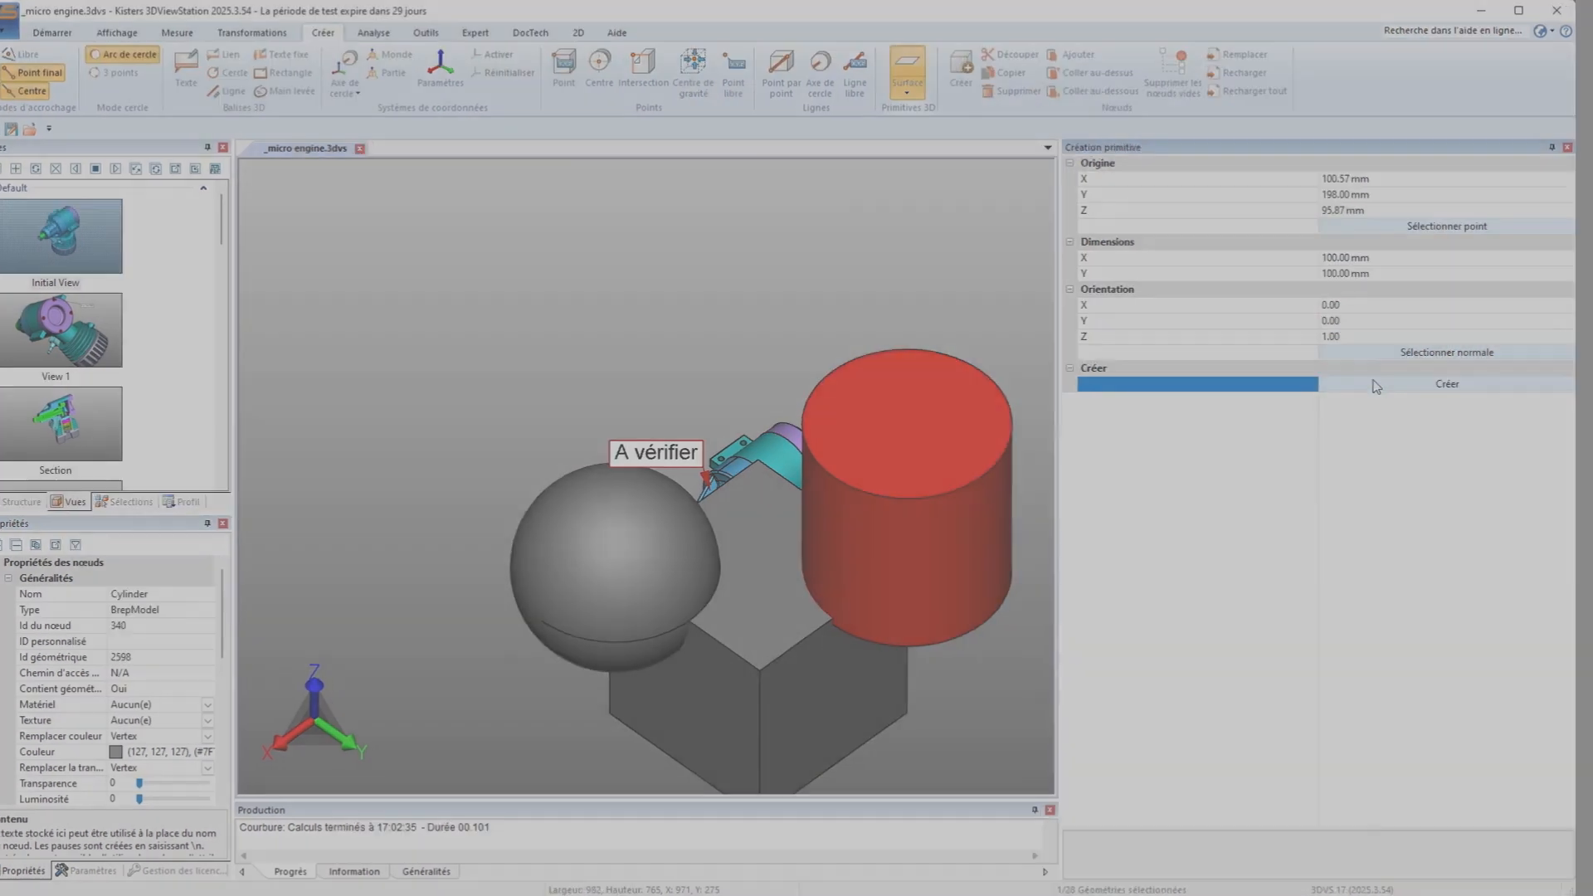